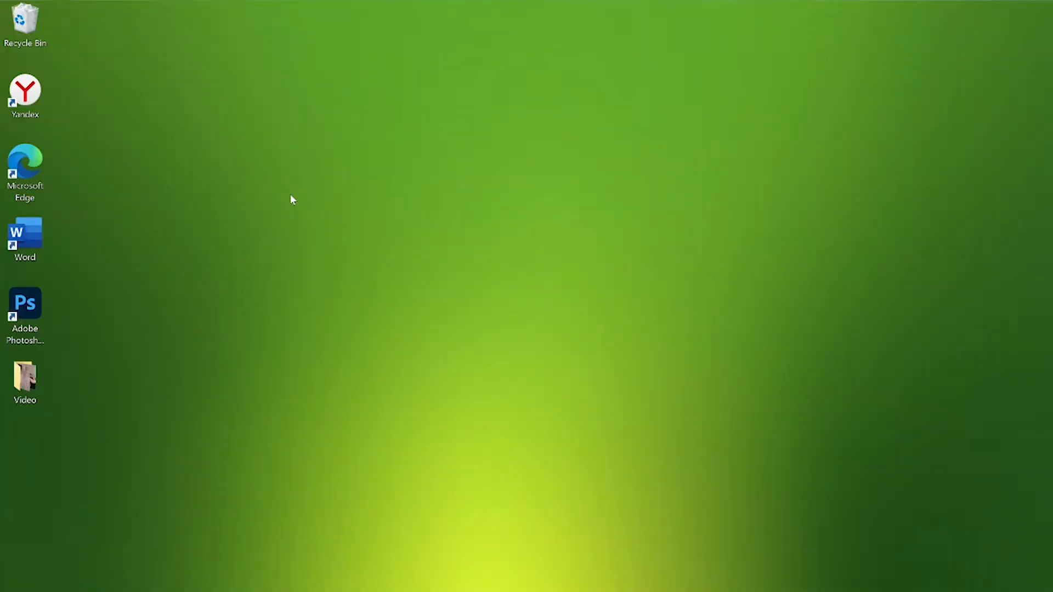
Step: Hide all desktop icons
{"action": "right_click", "coordinate": [291, 199]}
{"action": "mouse_move", "coordinate": [259, 205]}
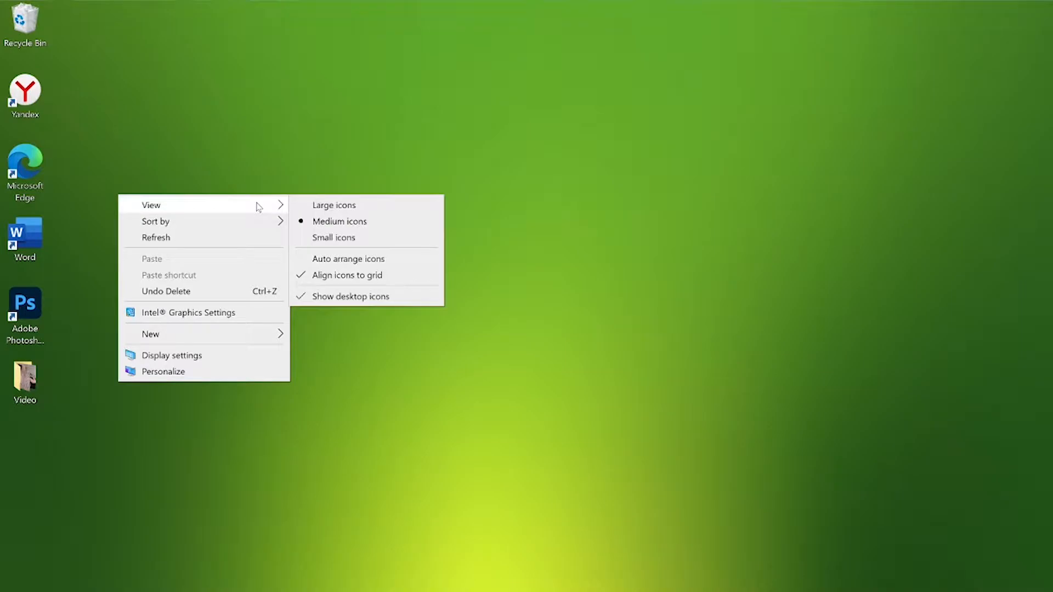
{"action": "left_click", "coordinate": [314, 302]}
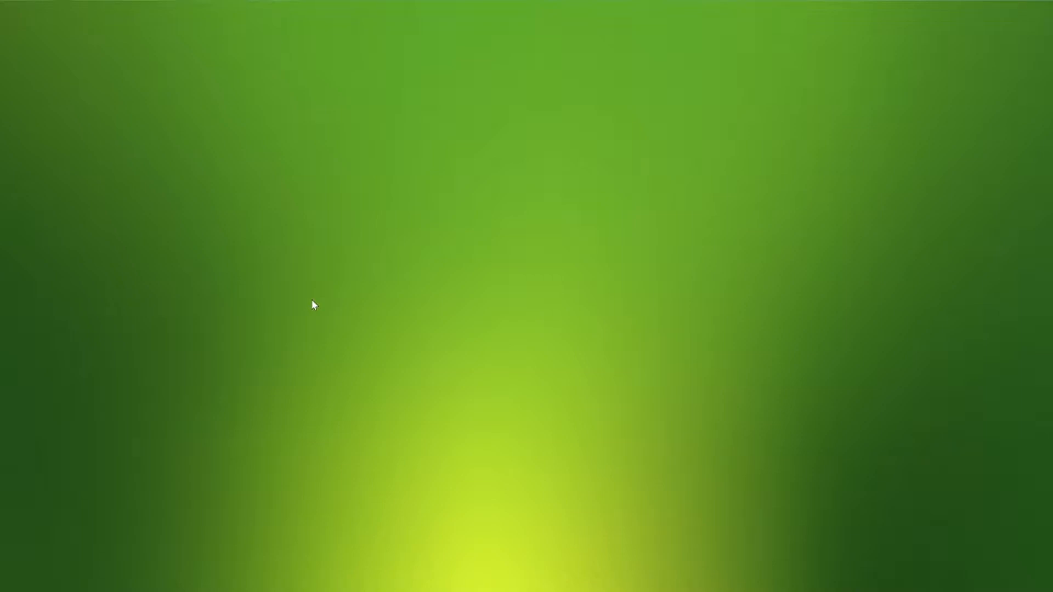
Step: Show the desktop icons again
{"action": "right_click", "coordinate": [314, 305]}
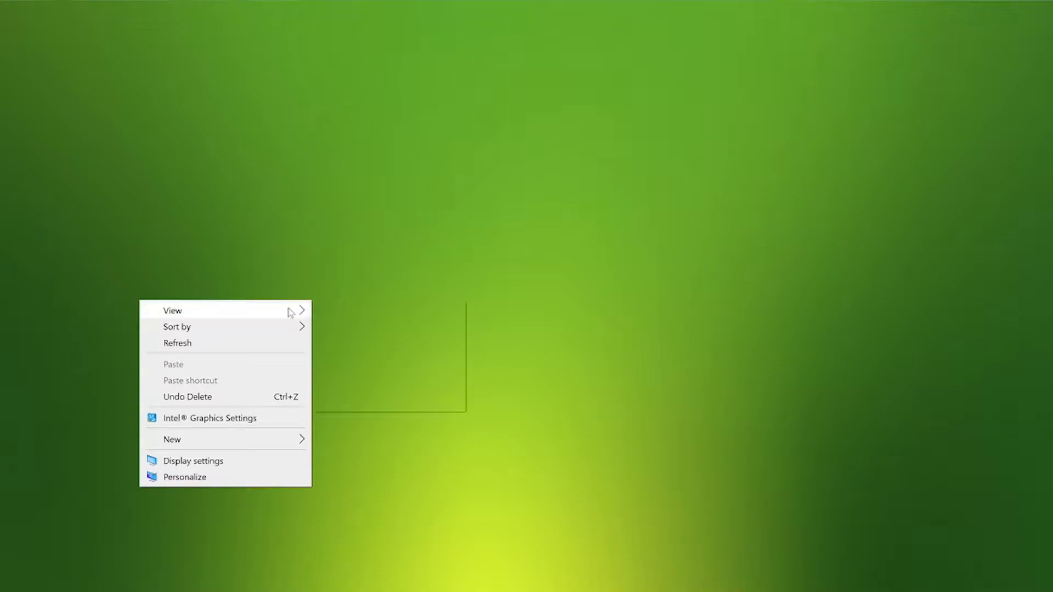
{"action": "mouse_move", "coordinate": [289, 308]}
{"action": "left_click", "coordinate": [367, 409]}
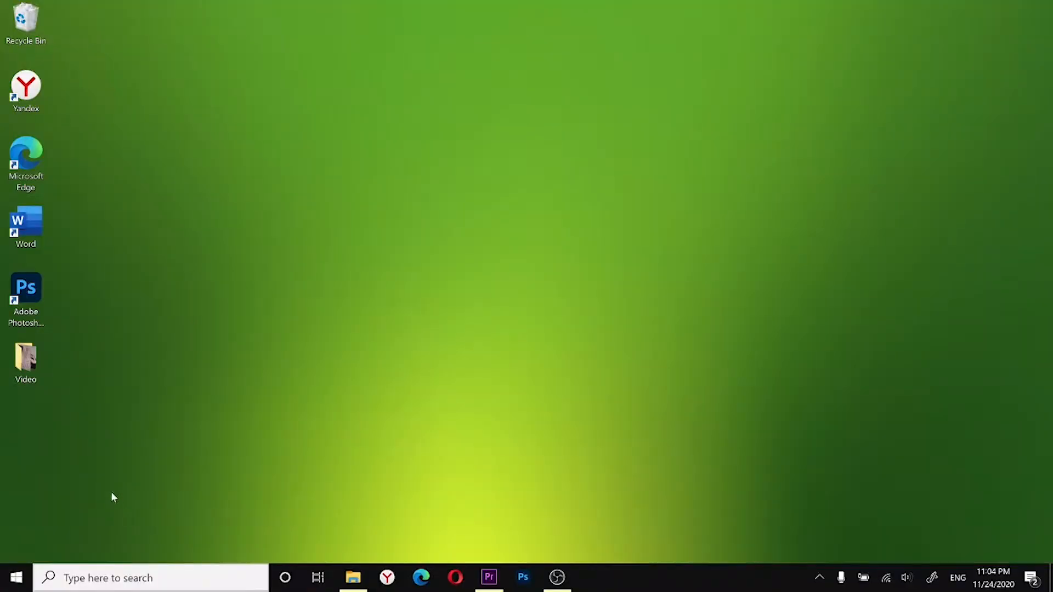
Step: Add an Adobe Premiere Pro 2019 shortcut to the desktop from the list of installed apps and reposition it among the desktop icons
{"action": "left_click", "coordinate": [17, 583]}
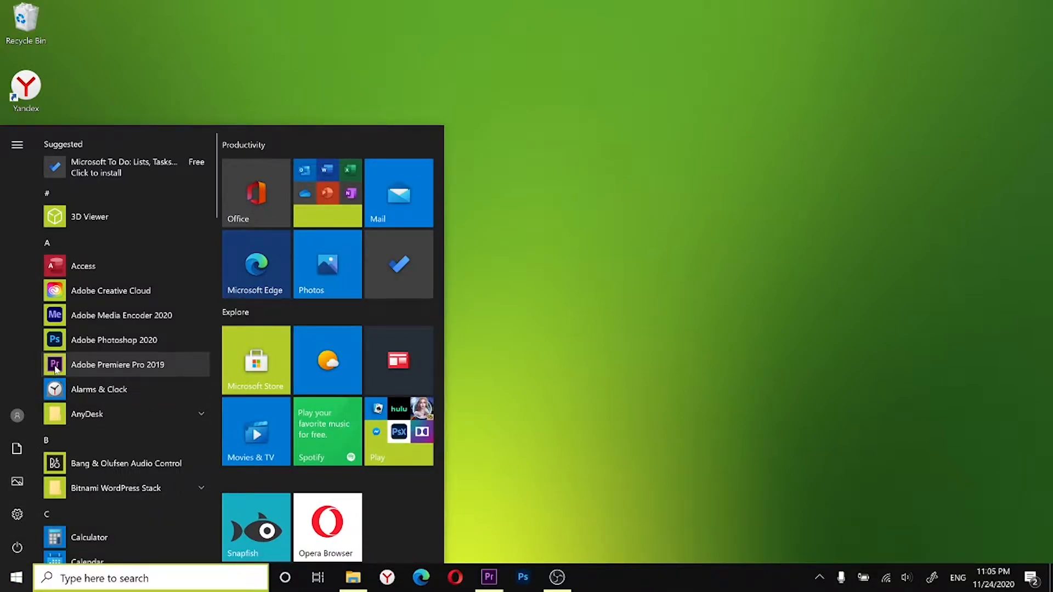
{"action": "left_click_drag", "start_coordinate": [57, 369], "coordinate": [545, 245]}
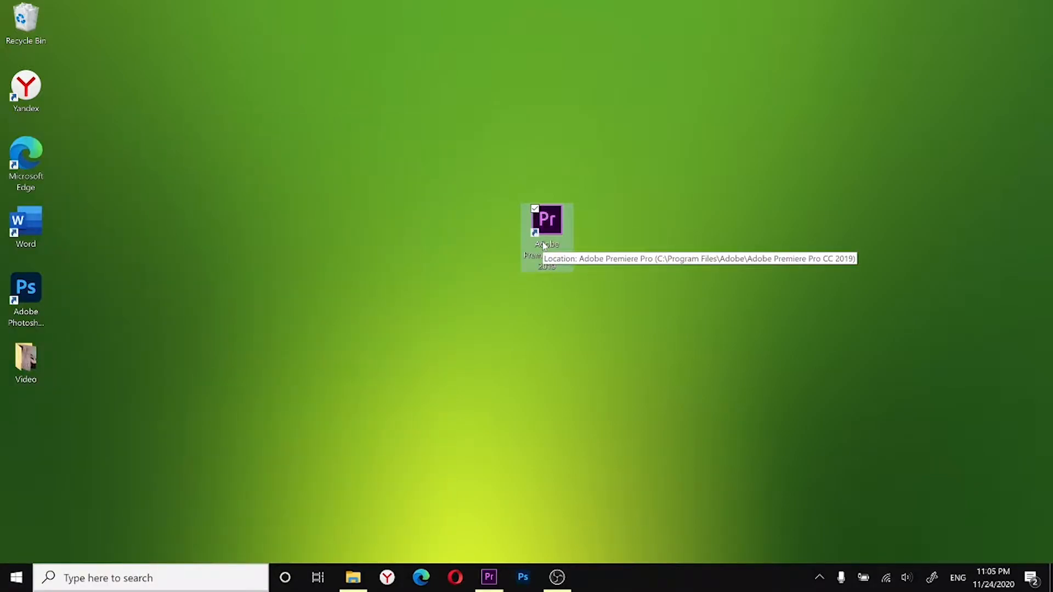
{"action": "left_click_drag", "start_coordinate": [543, 245], "coordinate": [465, 255]}
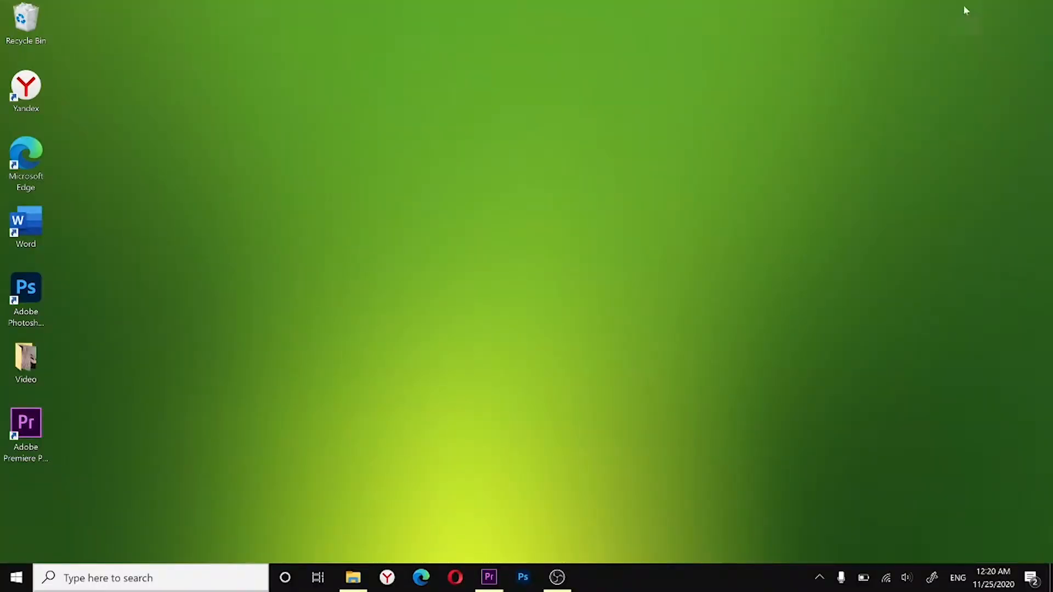
Step: Set the desktop icon size to Large icons
{"action": "right_click", "coordinate": [397, 291]}
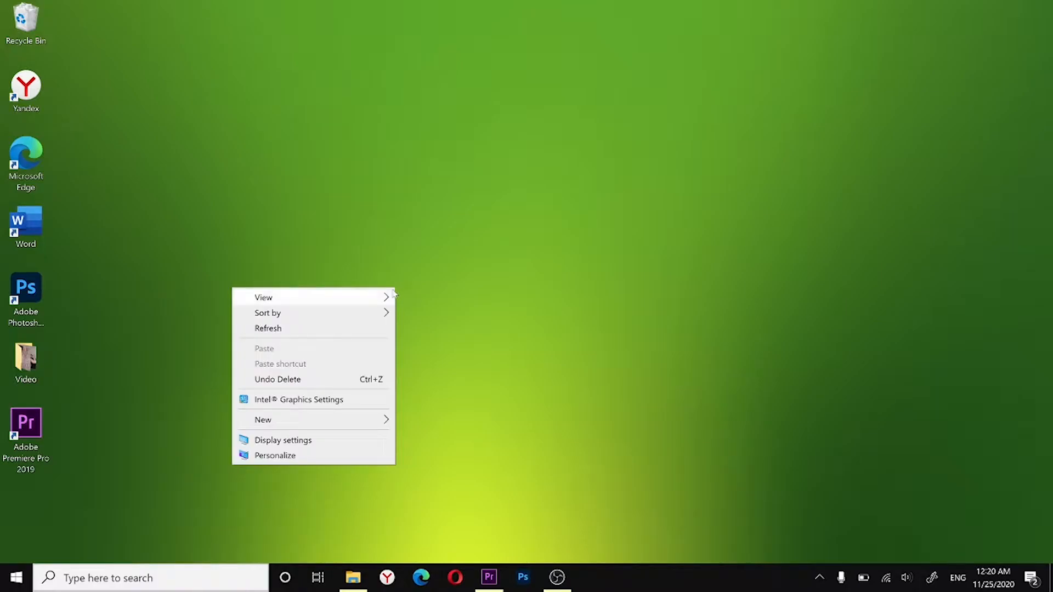
{"action": "mouse_move", "coordinate": [379, 297]}
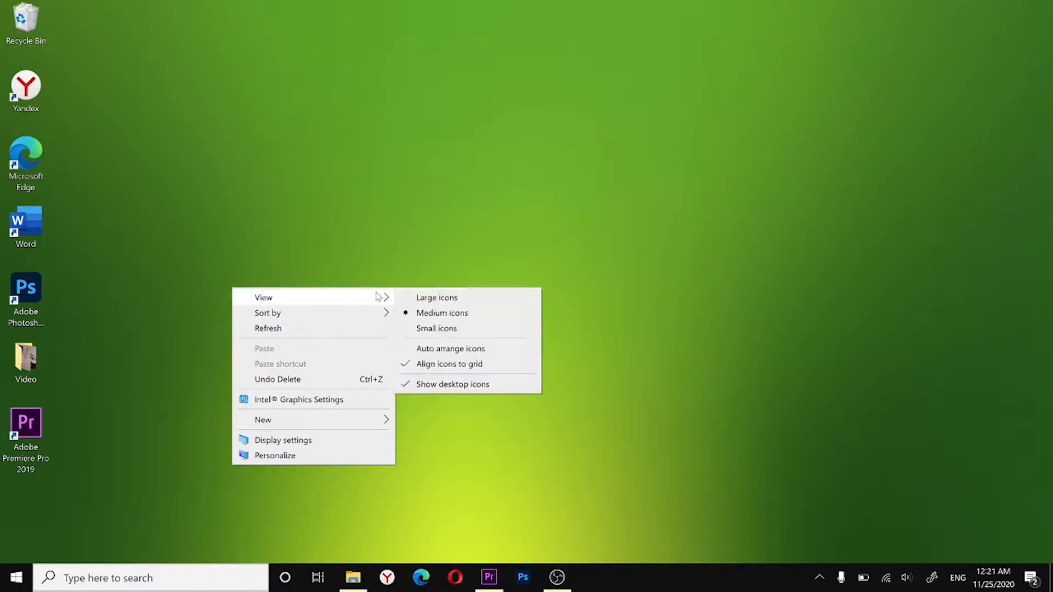
{"action": "left_click", "coordinate": [425, 300]}
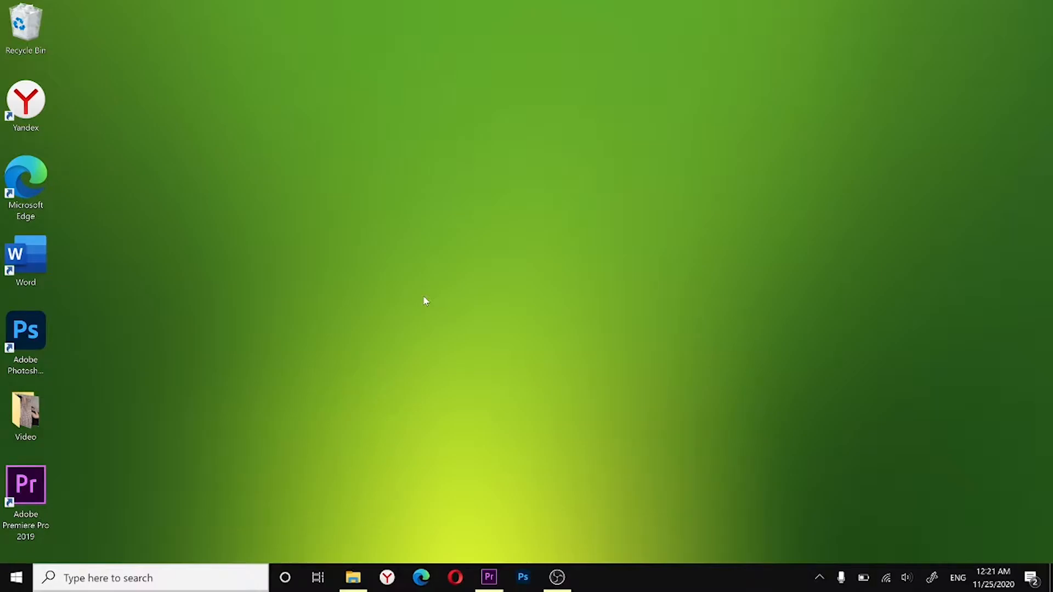
Step: Set the desktop icon size to Small icons
{"action": "right_click", "coordinate": [424, 299]}
{"action": "mouse_move", "coordinate": [417, 304]}
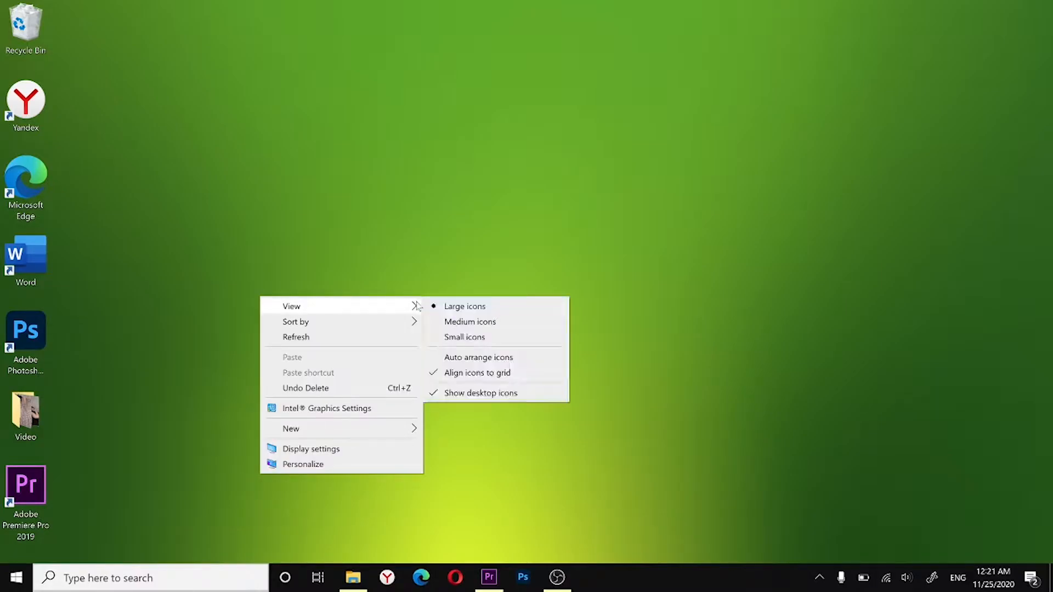
{"action": "left_click", "coordinate": [446, 338]}
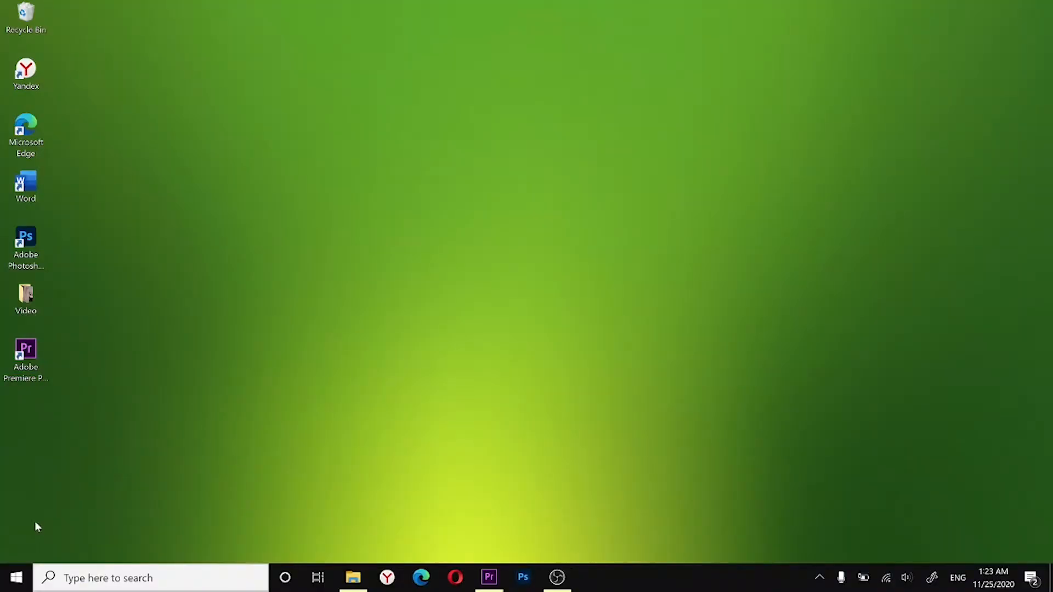
Step: Open the Background apps page in the Windows privacy settings
{"action": "left_click", "coordinate": [16, 583]}
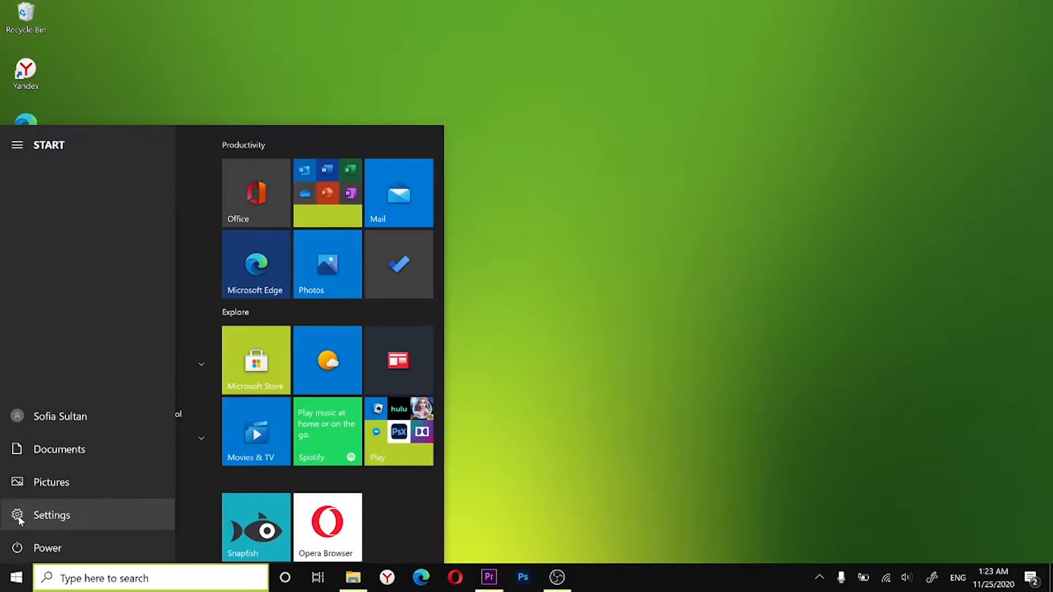
{"action": "left_click", "coordinate": [18, 516]}
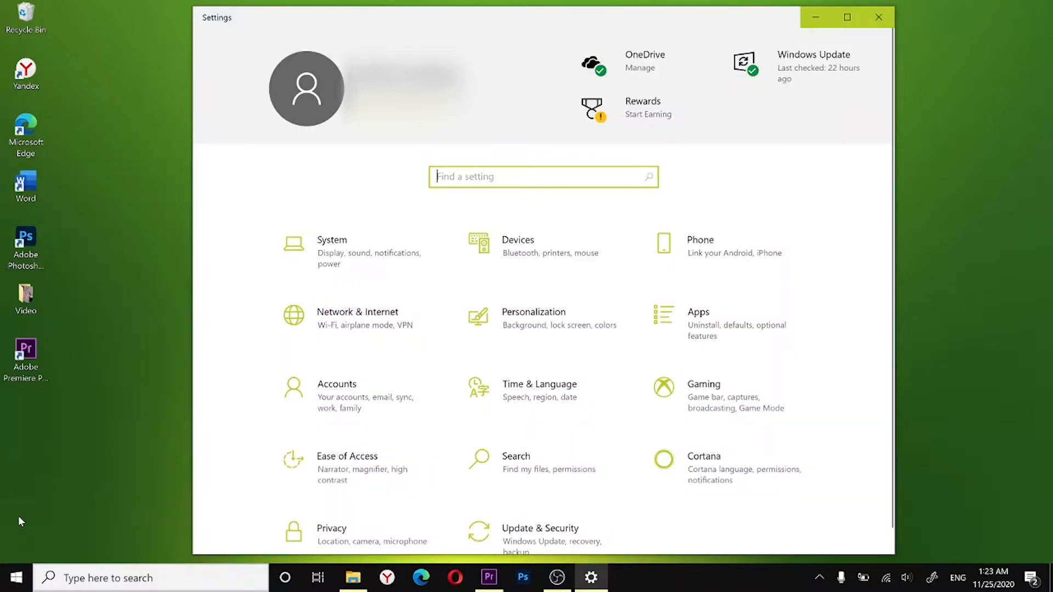
{"action": "left_click", "coordinate": [333, 530]}
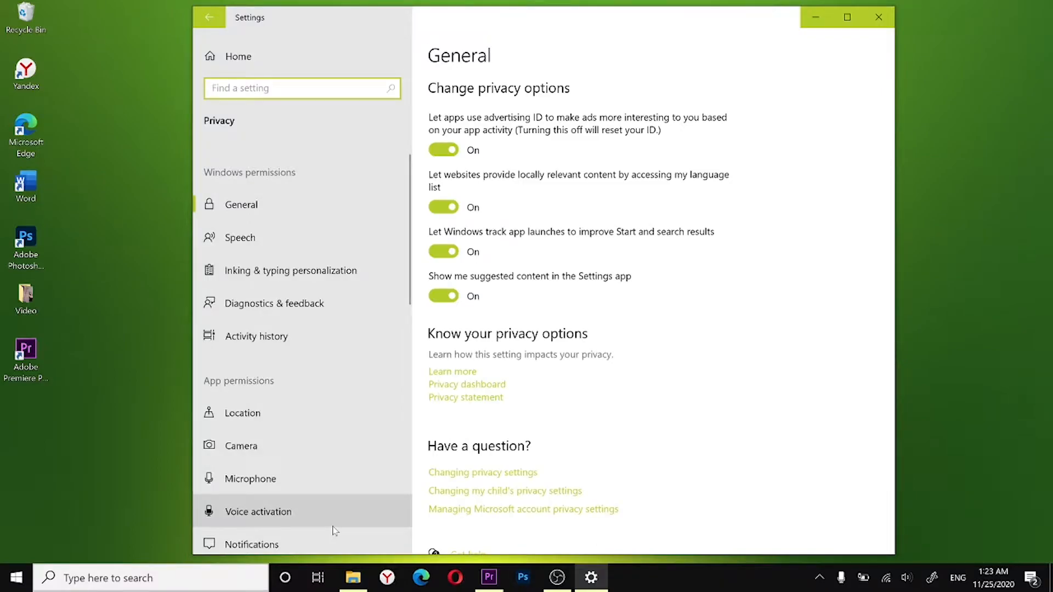
{"action": "scroll", "coordinate": [332, 524], "scroll_direction": "down", "scroll_amount": 10}
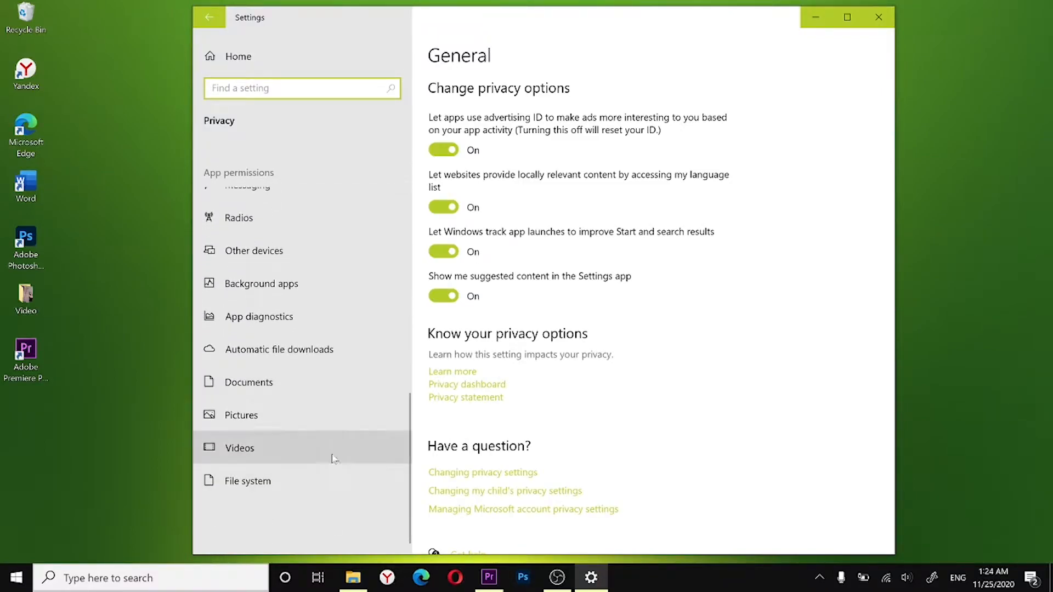
{"action": "left_click", "coordinate": [316, 283]}
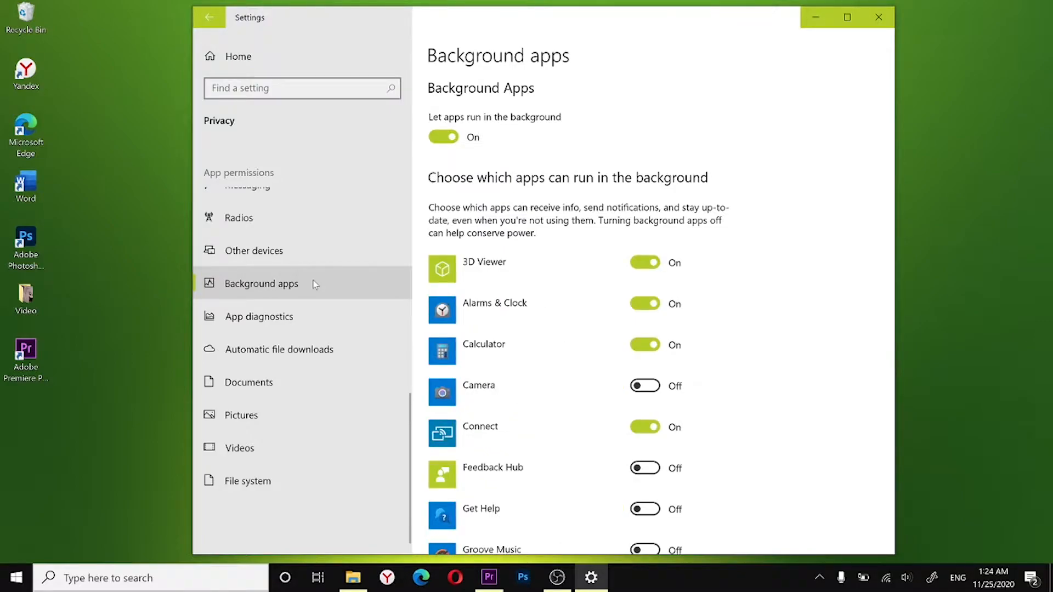
Step: Turn permission for apps to run in the background off and back on, and look through the per-app list
{"action": "left_click", "coordinate": [444, 137]}
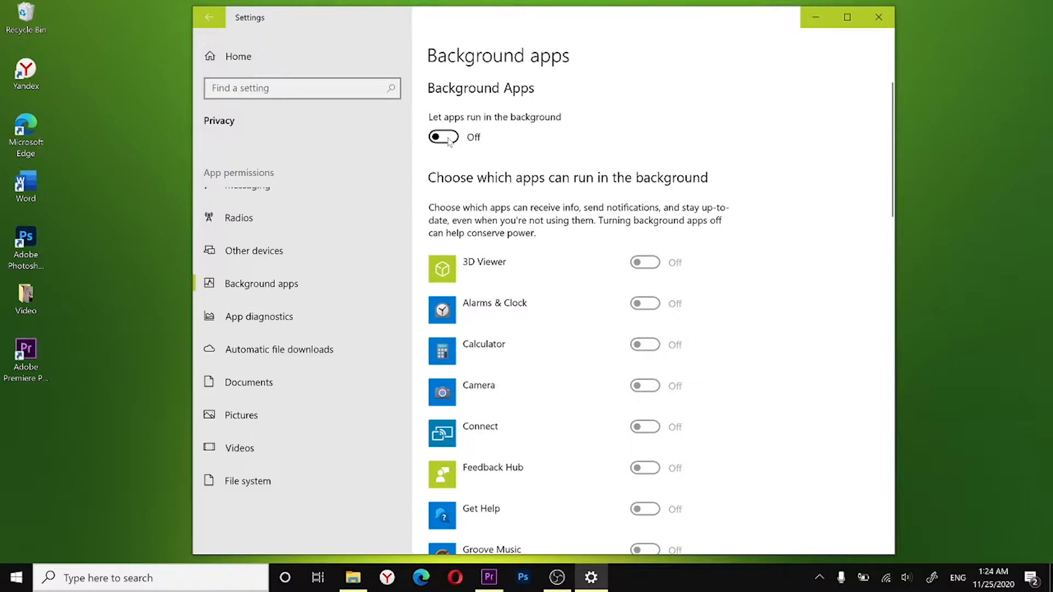
{"action": "left_click", "coordinate": [448, 138]}
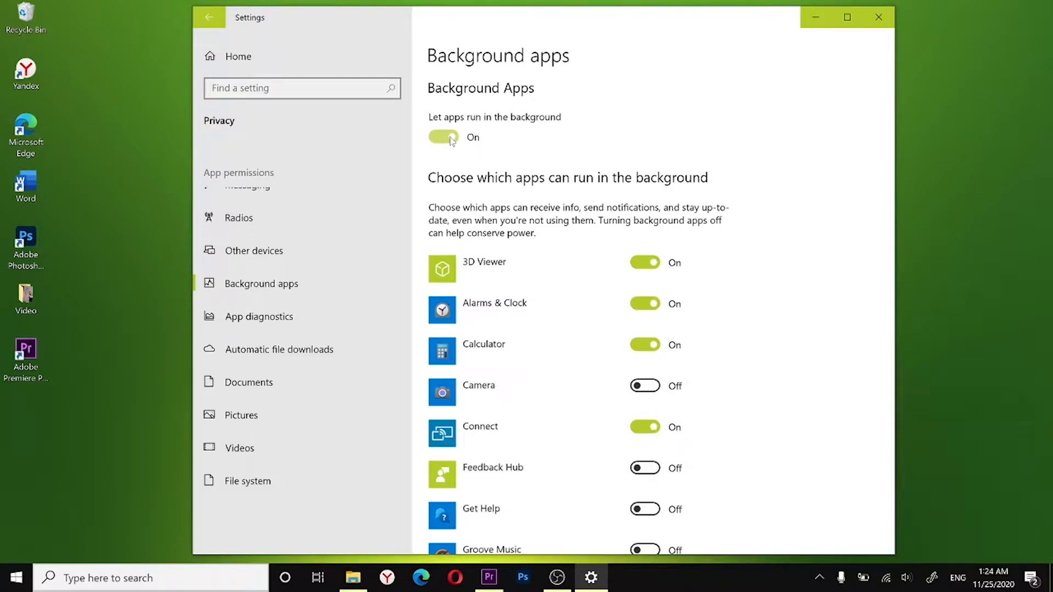
{"action": "scroll", "coordinate": [538, 327], "scroll_direction": "down", "scroll_amount": 5}
{"action": "scroll", "coordinate": [538, 326], "scroll_direction": "down", "scroll_amount": 9}
{"action": "scroll", "coordinate": [539, 324], "scroll_direction": "up", "scroll_amount": 6}
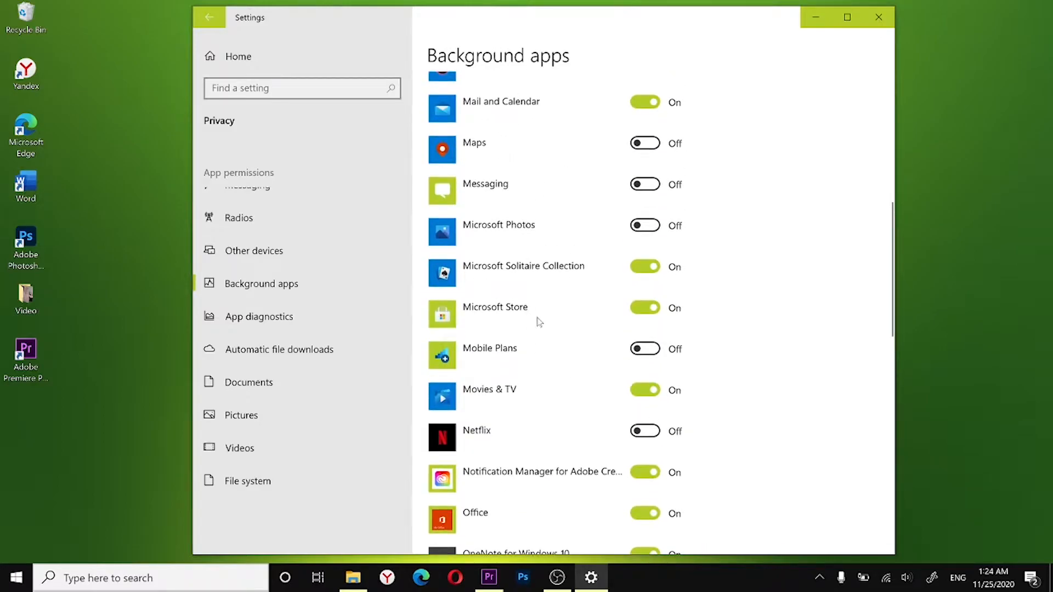
{"action": "scroll", "coordinate": [539, 323], "scroll_direction": "up", "scroll_amount": 8}
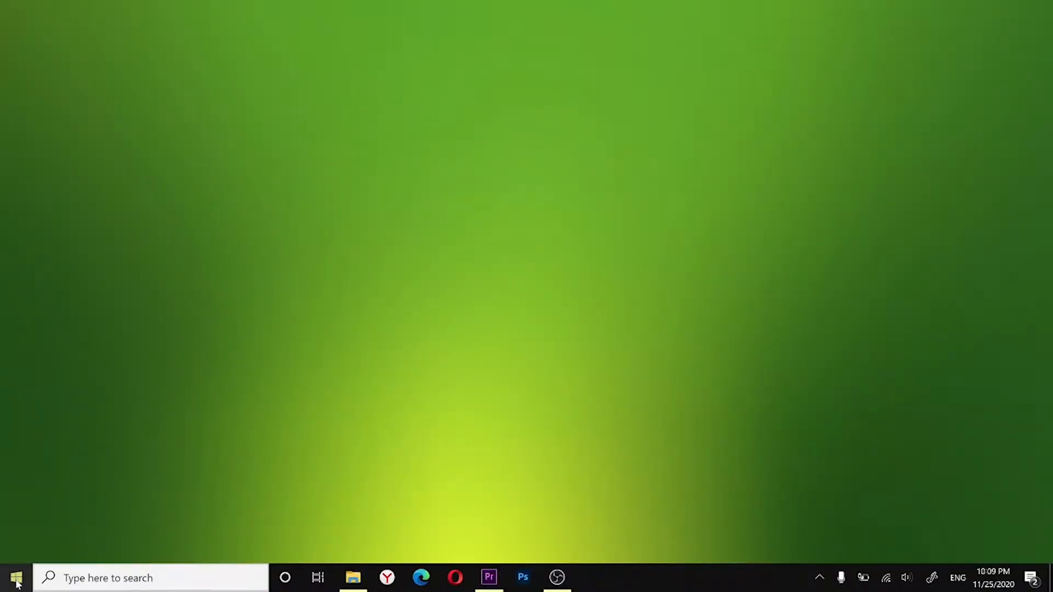
Step: Open the Default apps page in the Apps section of Windows Settings
{"action": "left_click", "coordinate": [17, 583]}
{"action": "mouse_move", "coordinate": [17, 517]}
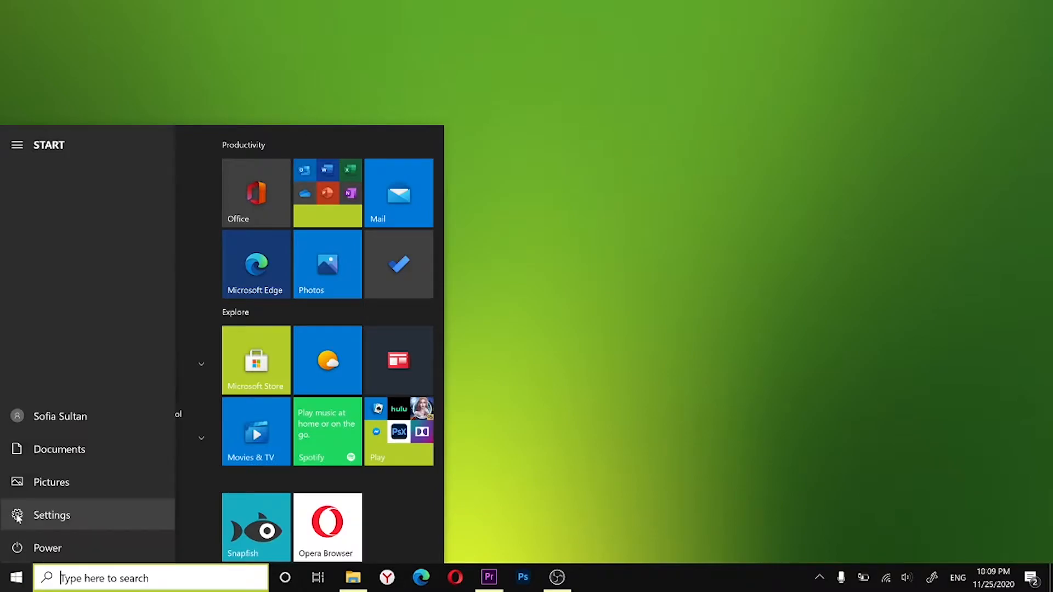
{"action": "left_click", "coordinate": [18, 518]}
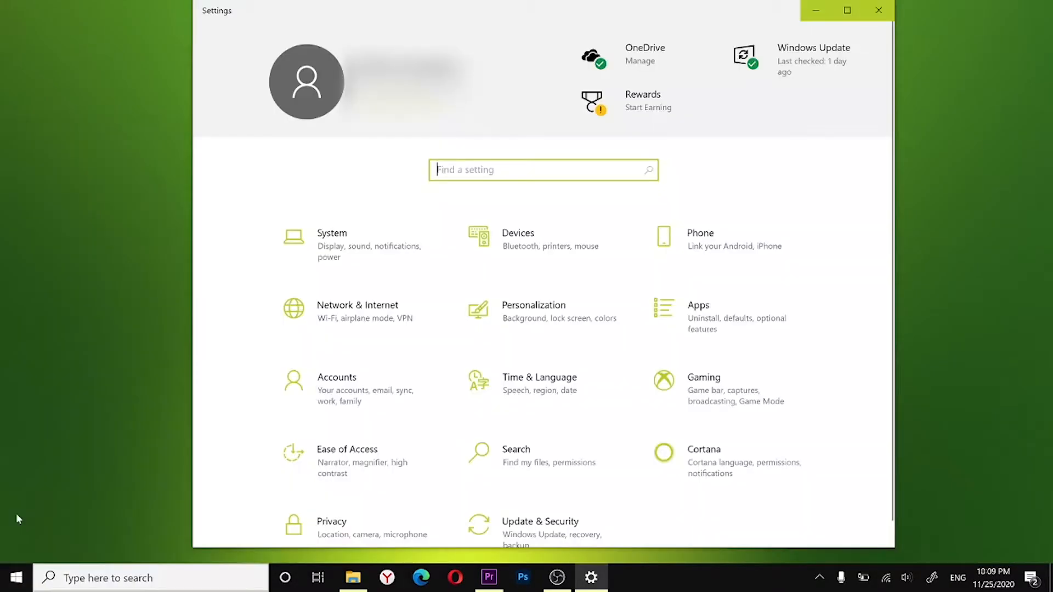
{"action": "left_click", "coordinate": [704, 321]}
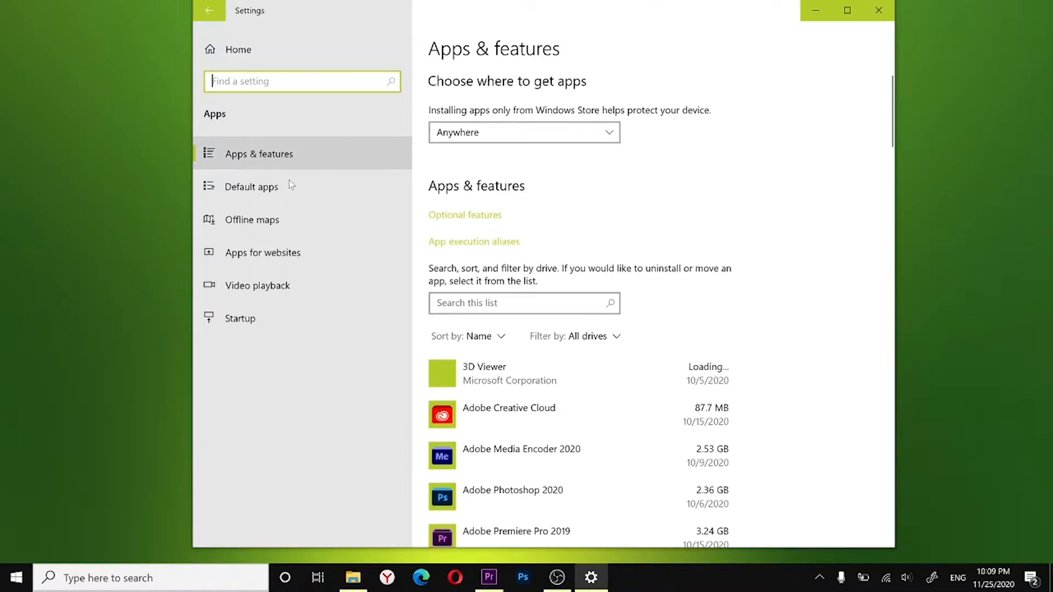
{"action": "left_click", "coordinate": [273, 191]}
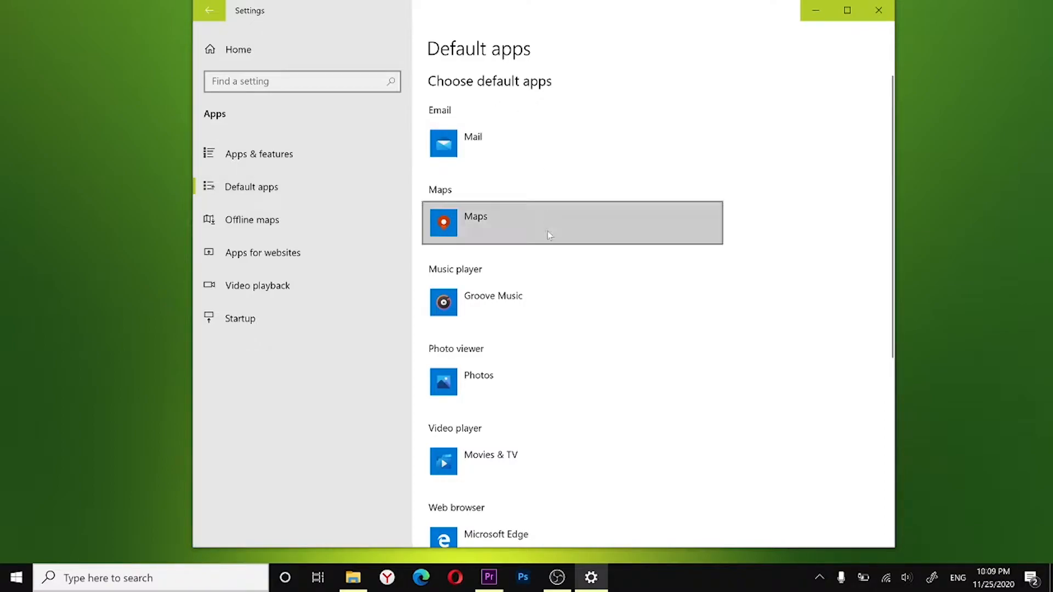
Step: Look through the default app categories and view the apps offered for Email, keeping the current choice
{"action": "scroll", "coordinate": [549, 255], "scroll_direction": "down", "scroll_amount": 4}
{"action": "scroll", "coordinate": [547, 251], "scroll_direction": "up", "scroll_amount": 4}
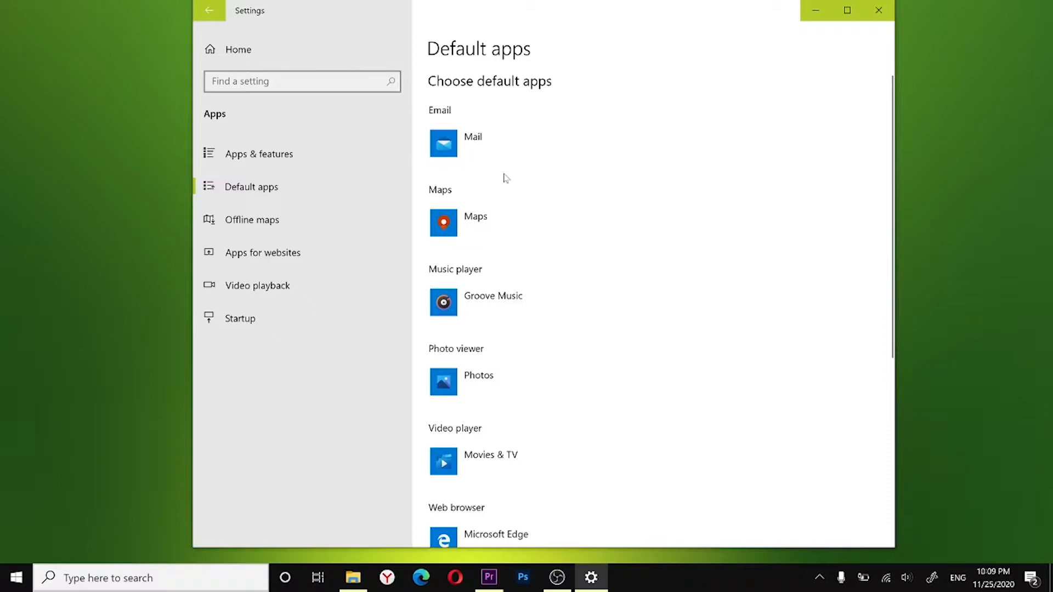
{"action": "left_click", "coordinate": [470, 142]}
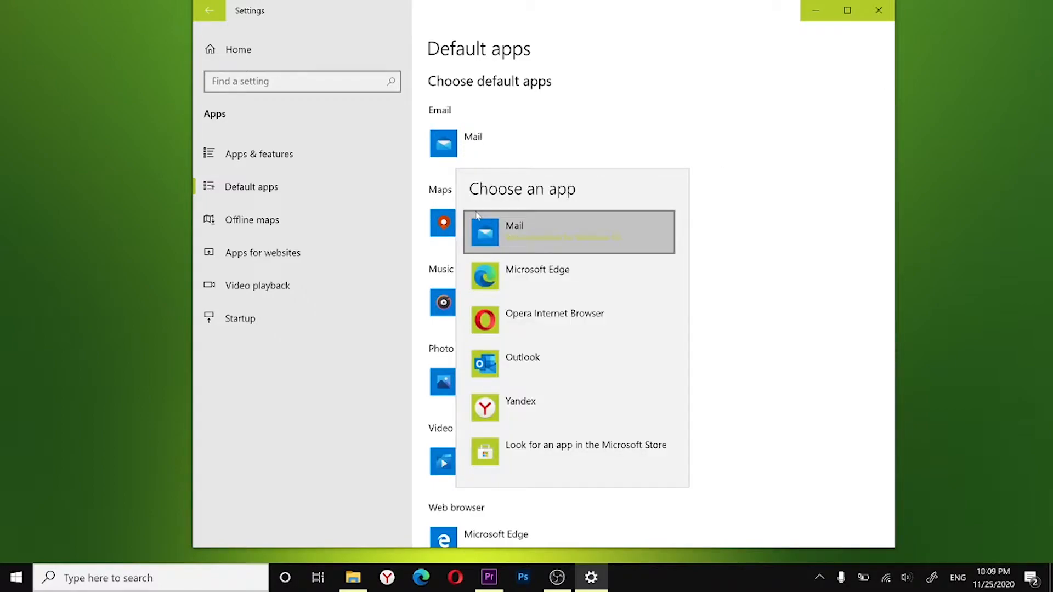
{"action": "left_click", "coordinate": [679, 89]}
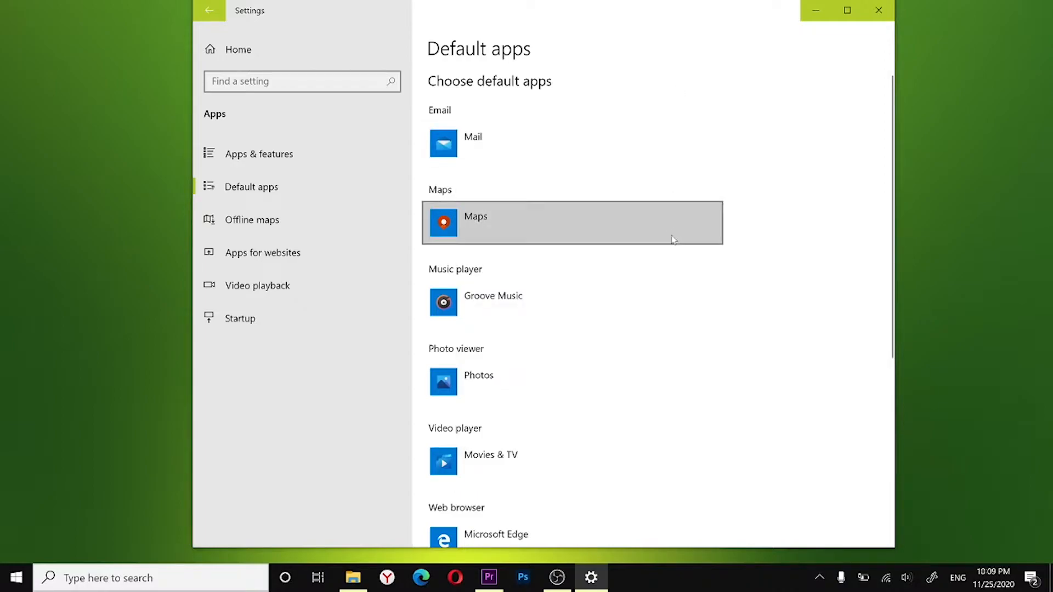
Step: Set the default web browser to Opera Internet Browser
{"action": "scroll", "coordinate": [633, 388], "scroll_direction": "down", "scroll_amount": 4}
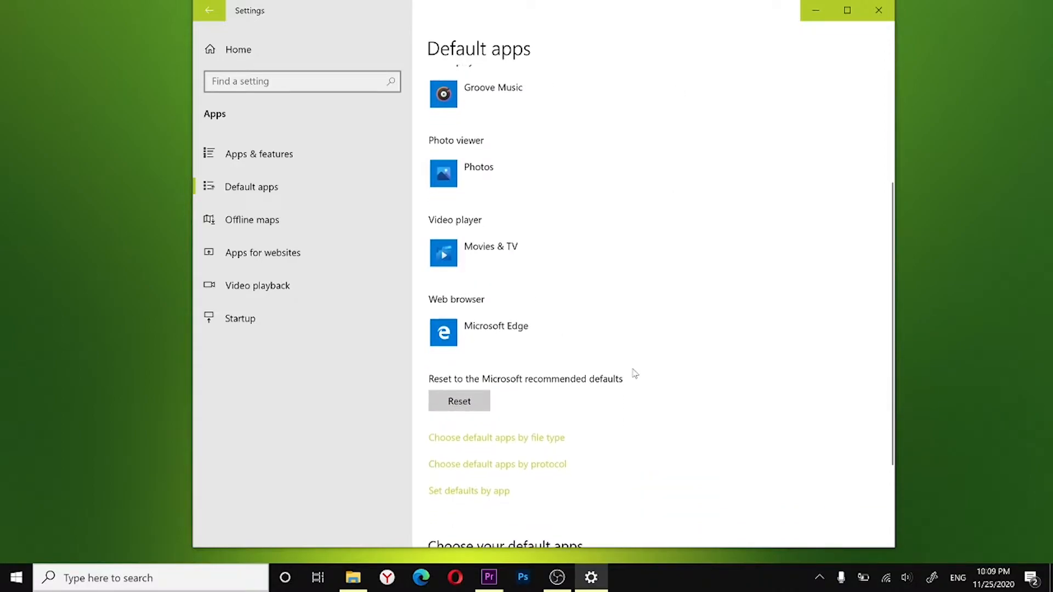
{"action": "left_click", "coordinate": [453, 343]}
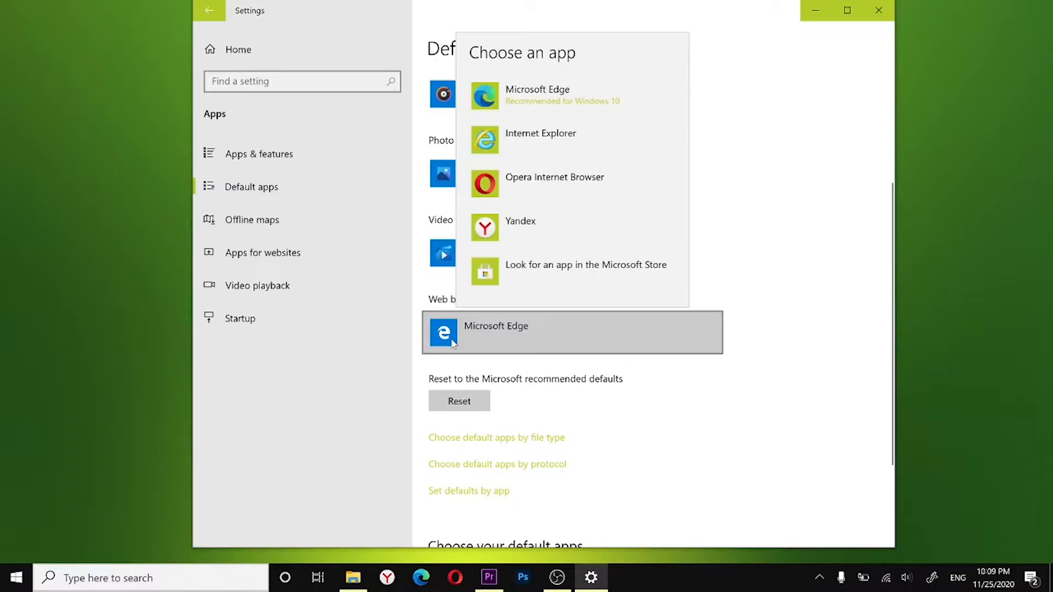
{"action": "left_click", "coordinate": [518, 188]}
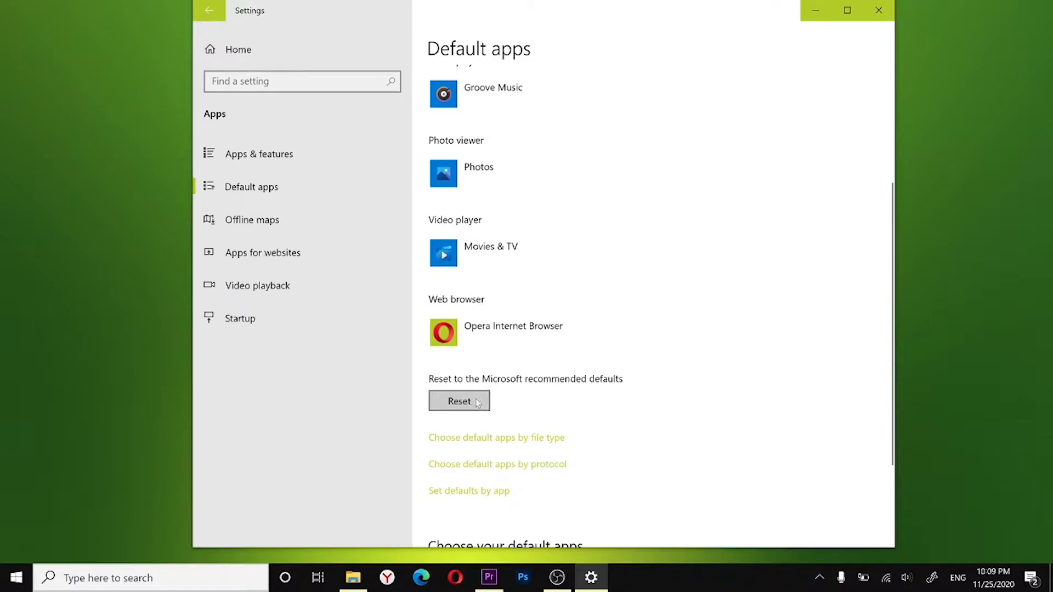
Step: Examine the default apps by file type and view the apps offered for .3g2 files, keeping the current choice
{"action": "left_click", "coordinate": [511, 441]}
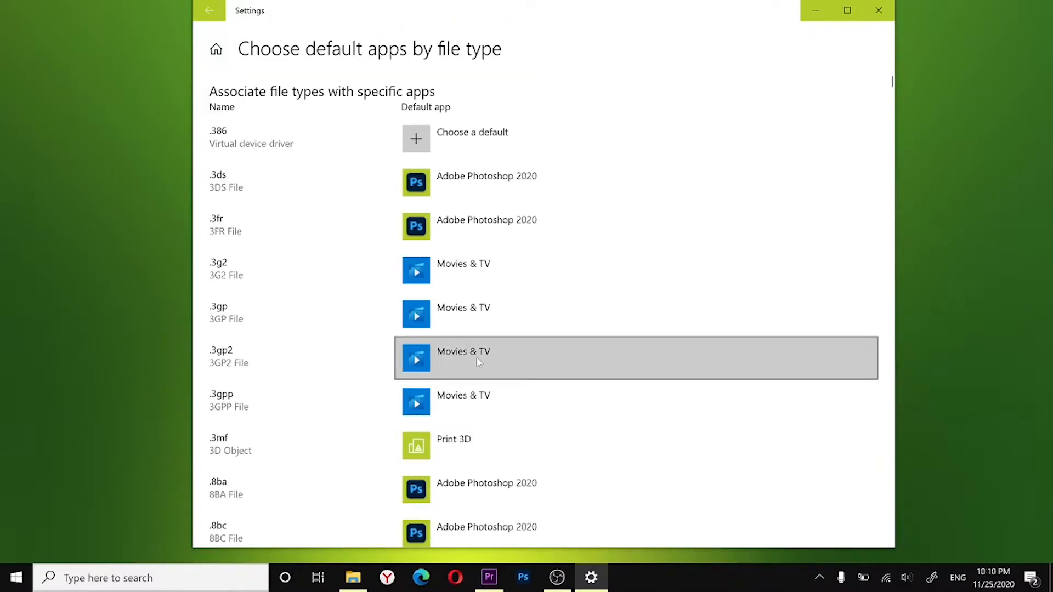
{"action": "scroll", "coordinate": [476, 358], "scroll_direction": "down", "scroll_amount": 3}
{"action": "scroll", "coordinate": [476, 357], "scroll_direction": "up", "scroll_amount": 3}
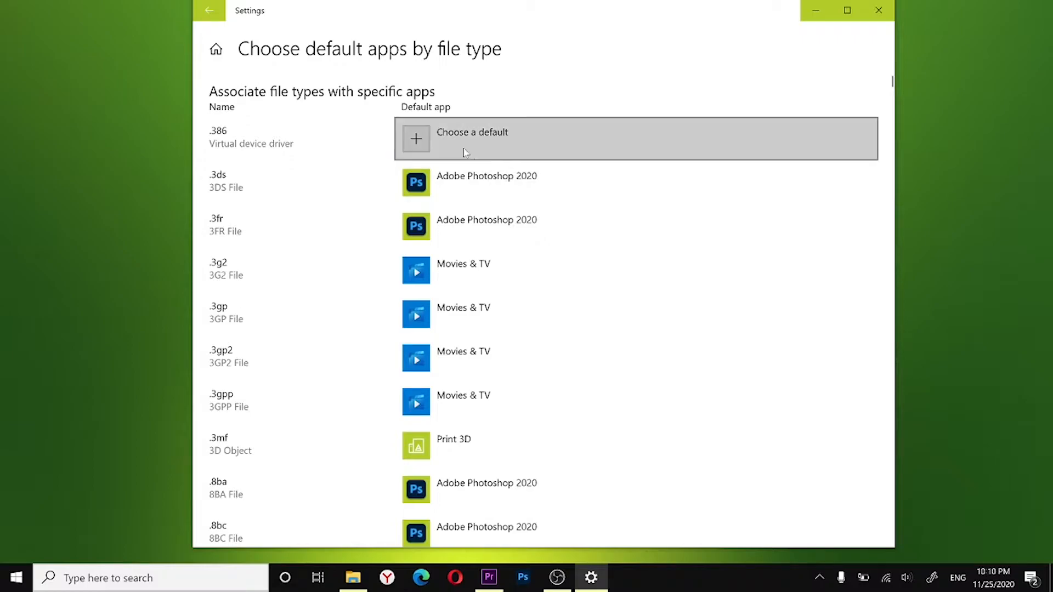
{"action": "left_click", "coordinate": [423, 271]}
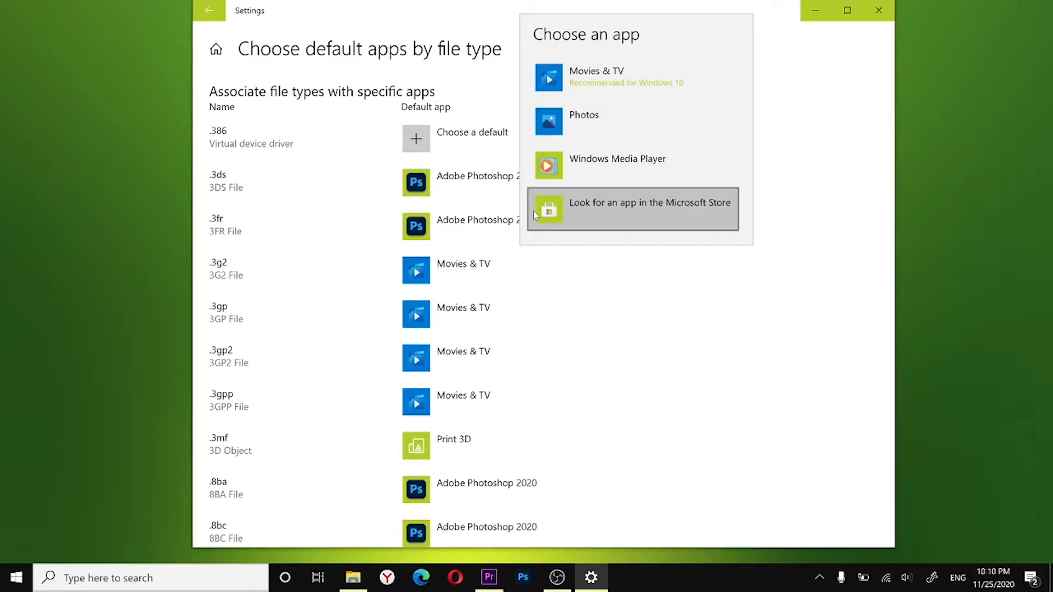
{"action": "left_click", "coordinate": [793, 216]}
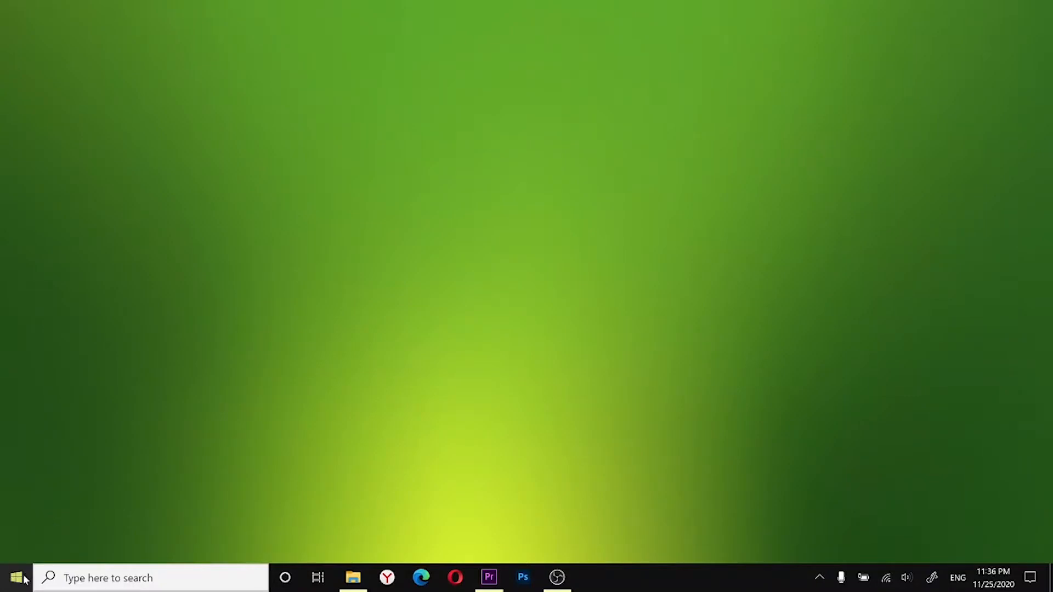
Step: Turn on Nearby sharing on the Shared experiences page of the System settings
{"action": "left_click", "coordinate": [24, 579]}
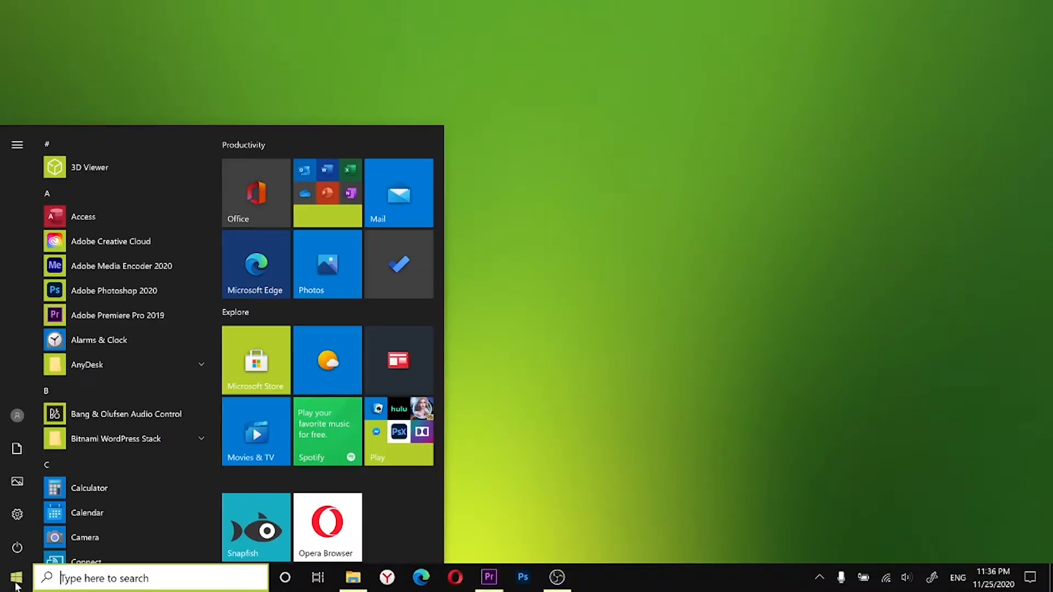
{"action": "left_click", "coordinate": [17, 516]}
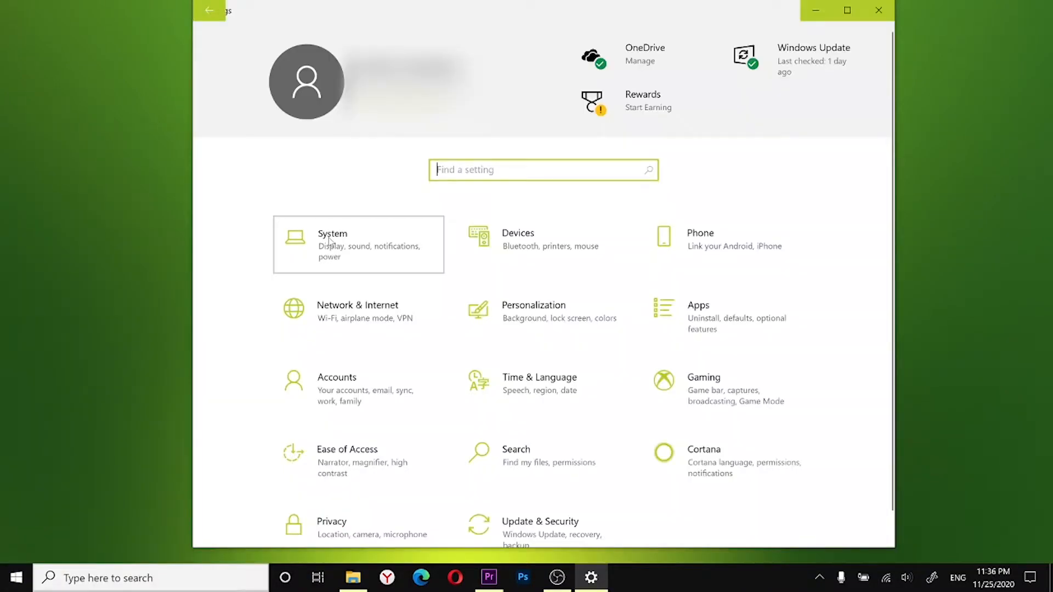
{"action": "left_click", "coordinate": [330, 241]}
{"action": "left_click", "coordinate": [303, 486]}
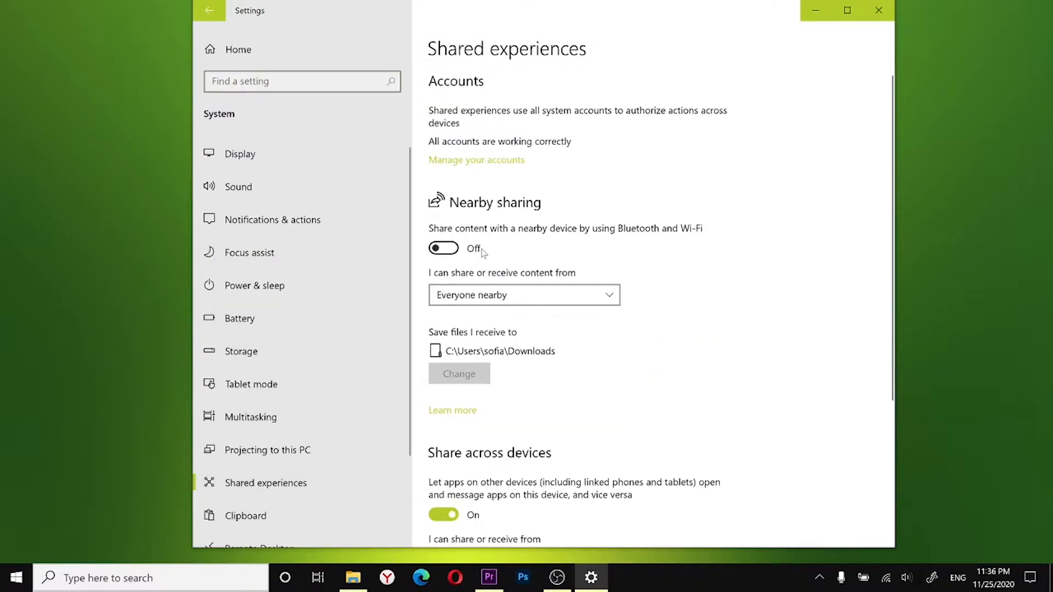
{"action": "left_click", "coordinate": [450, 250]}
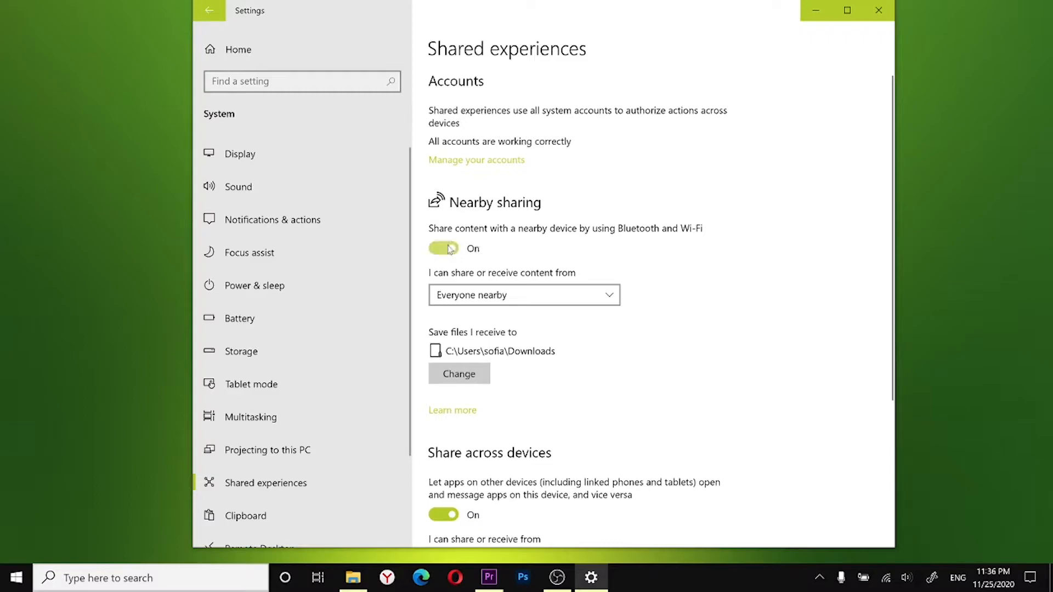
Step: Review who content can be shared with, keeping Everyone nearby, and view the Nearby sharing quick action in the action center
{"action": "left_click", "coordinate": [531, 299]}
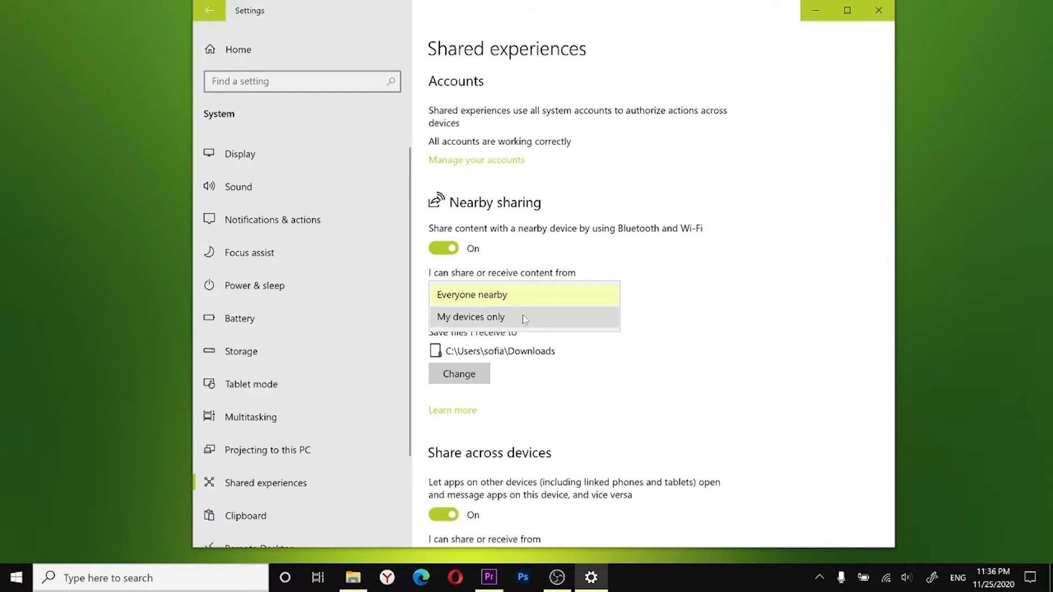
{"action": "left_click", "coordinate": [554, 298]}
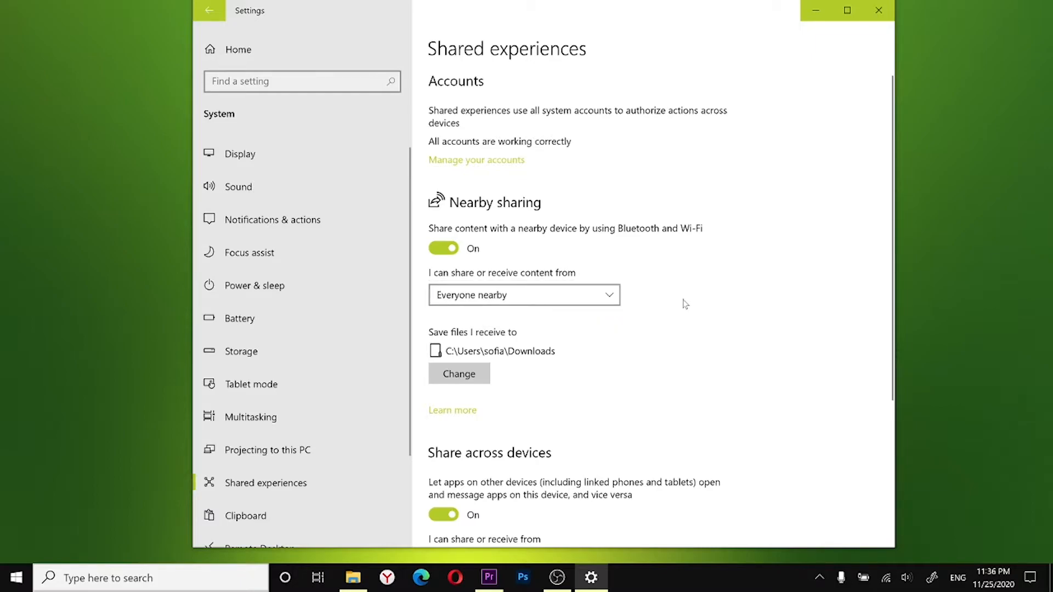
{"action": "left_click", "coordinate": [1031, 579]}
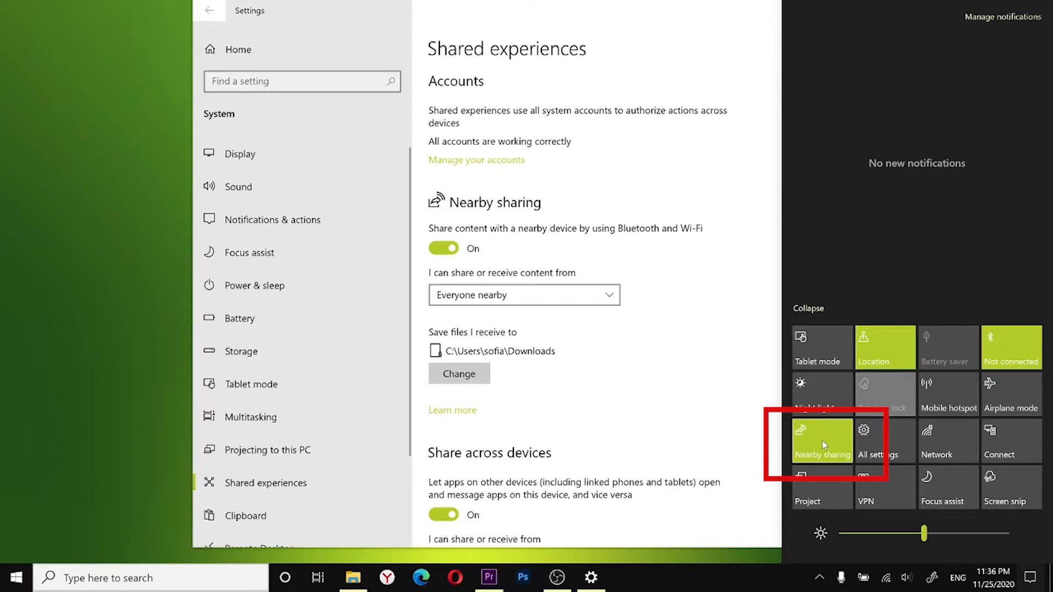
{"action": "left_click", "coordinate": [730, 237]}
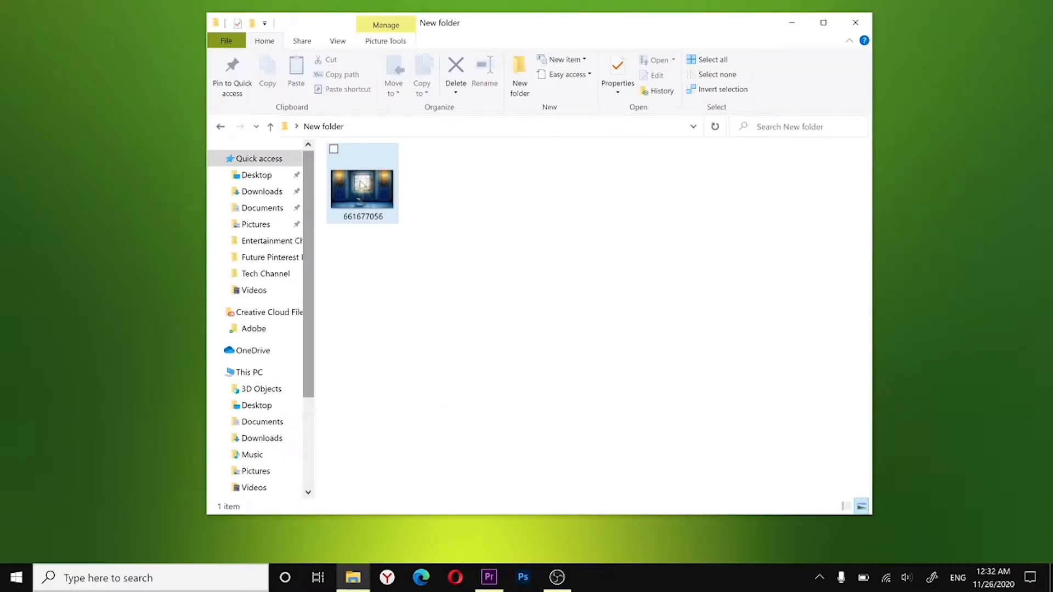
Step: Share the image 661677056 from New folder with the nearby computer DESKTOP-RM8GLVM
{"action": "right_click", "coordinate": [361, 185]}
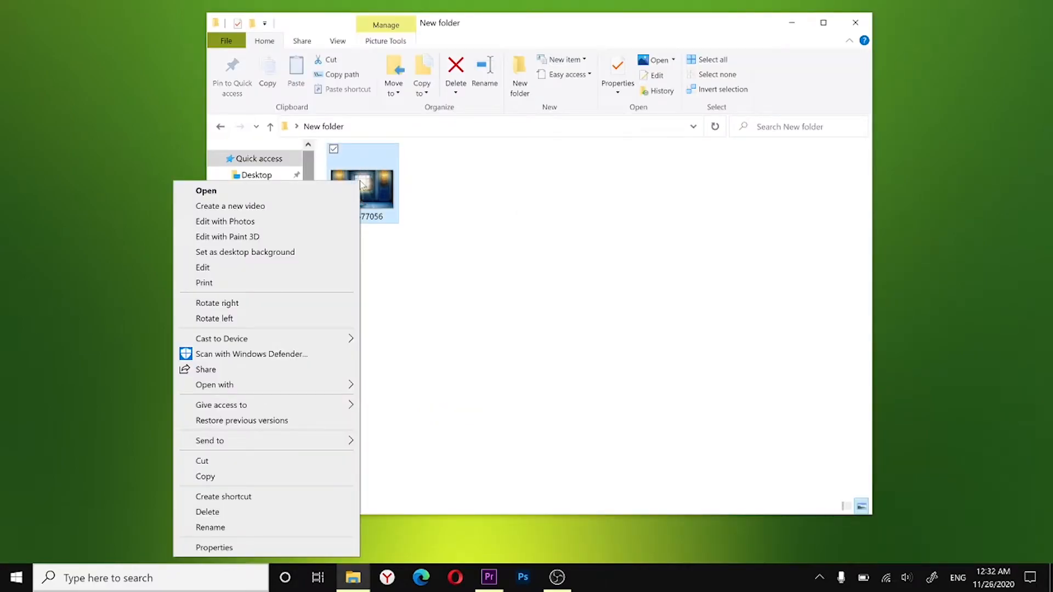
{"action": "left_click", "coordinate": [273, 371]}
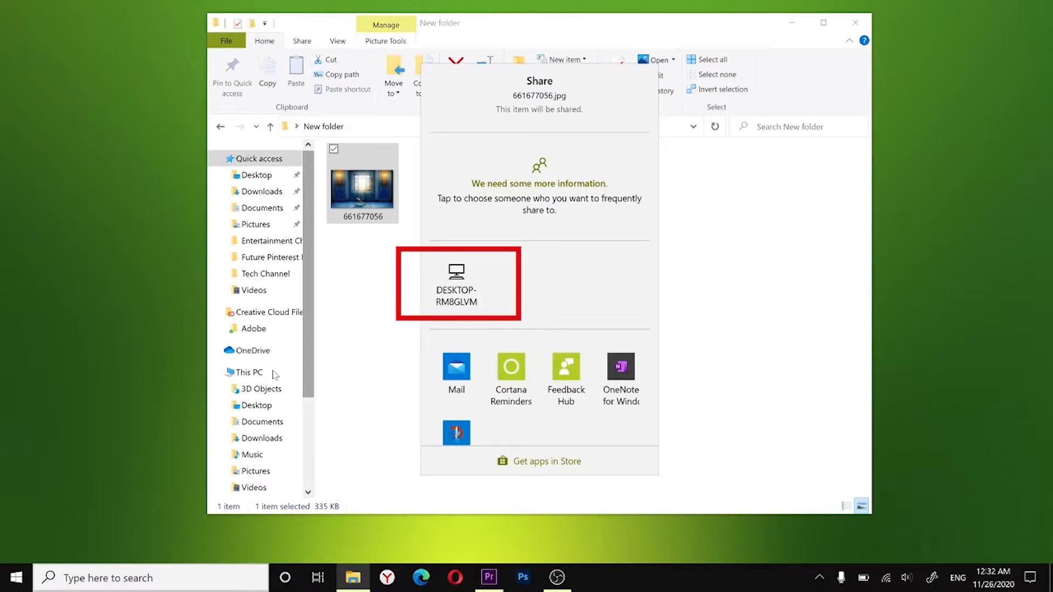
{"action": "left_click", "coordinate": [456, 283]}
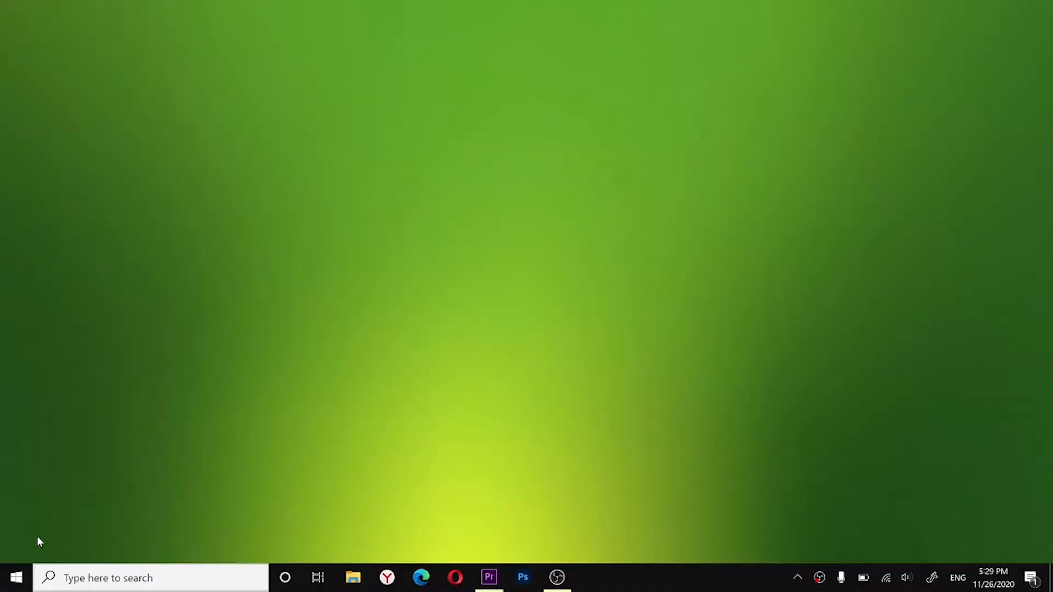
Step: Start Reset this PC from the Recovery page of the Update & Security settings
{"action": "left_click", "coordinate": [17, 579]}
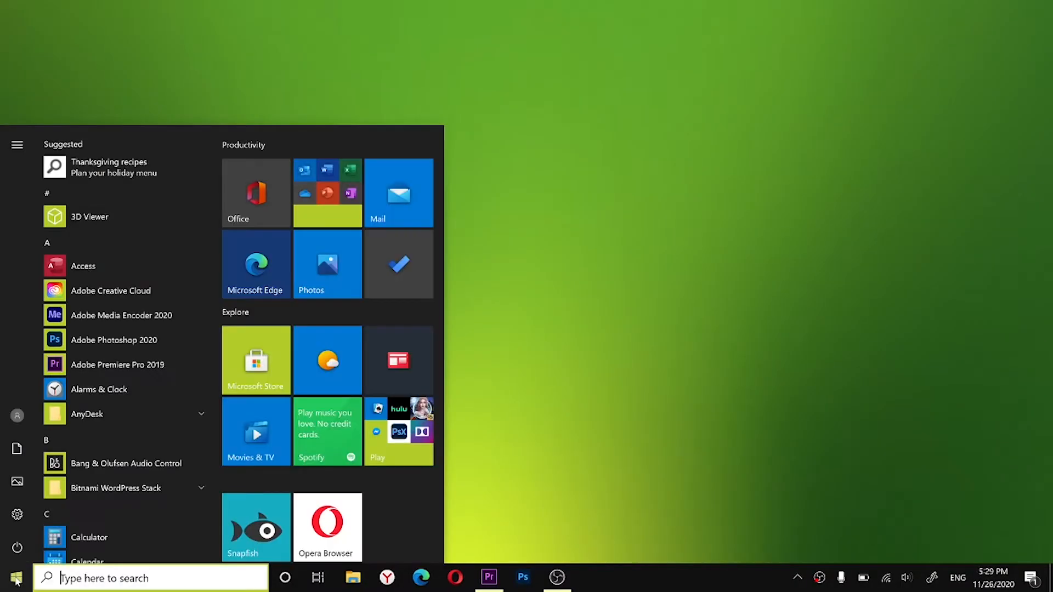
{"action": "left_click", "coordinate": [20, 511]}
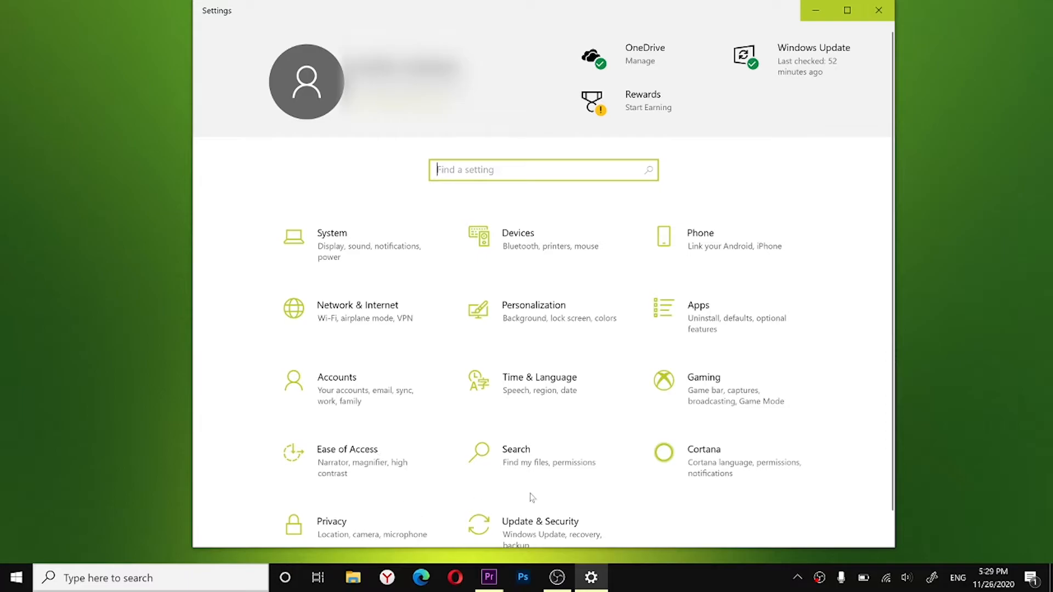
{"action": "scroll", "coordinate": [533, 500], "scroll_direction": "down", "scroll_amount": 1}
{"action": "left_click", "coordinate": [531, 510]}
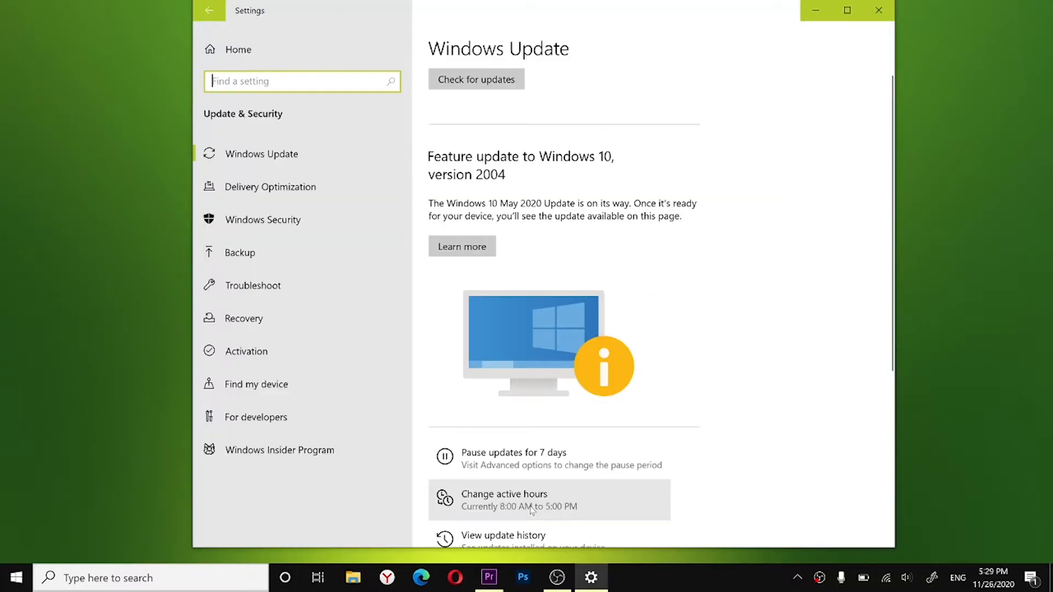
{"action": "left_click", "coordinate": [262, 319]}
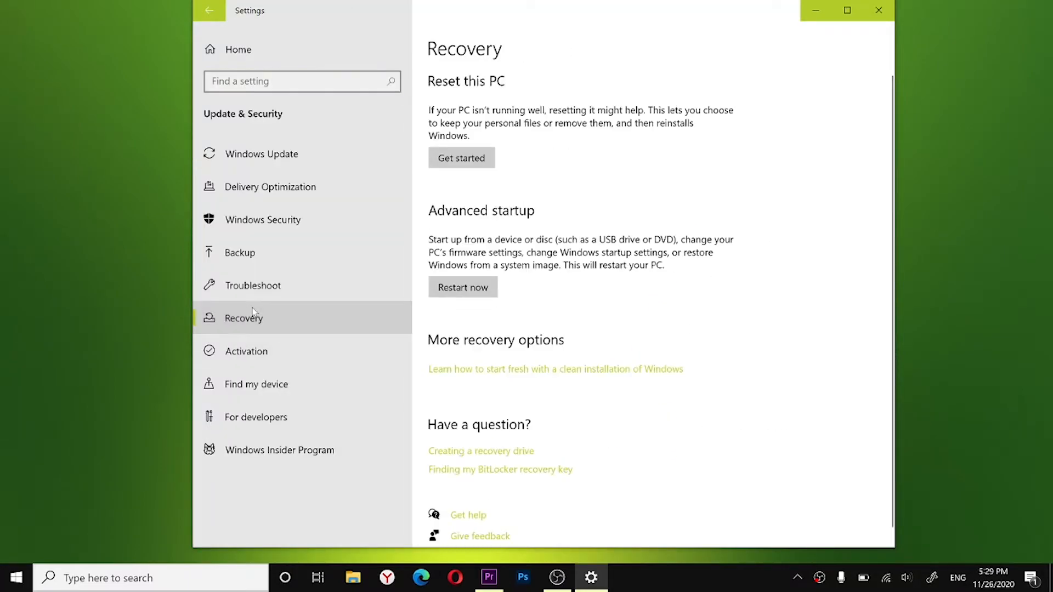
{"action": "left_click", "coordinate": [463, 160]}
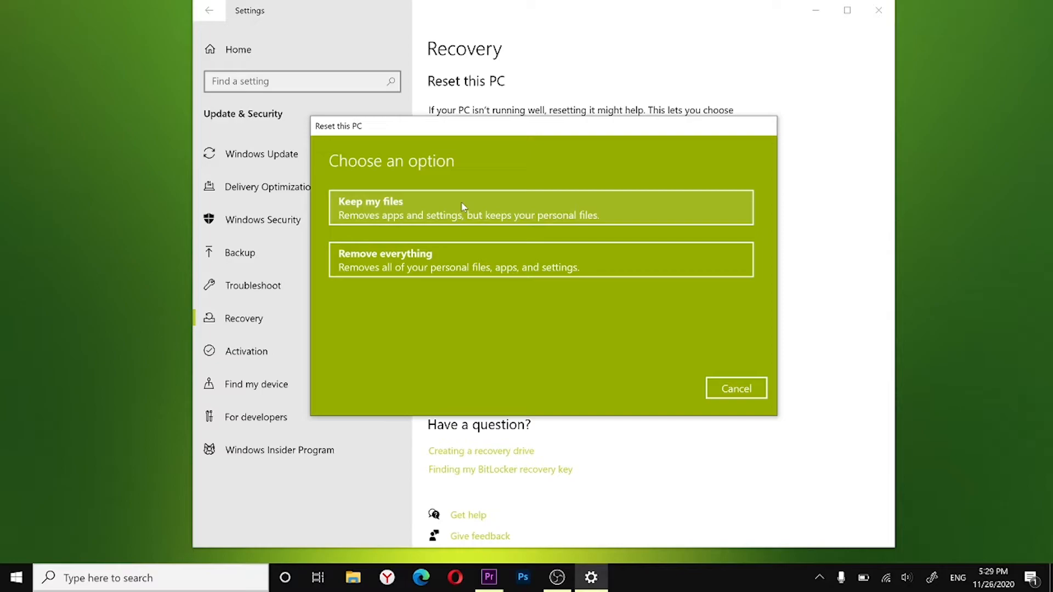
Step: Preview the Keep my files reset option, return to the option list and choose Remove everything
{"action": "left_click", "coordinate": [461, 206]}
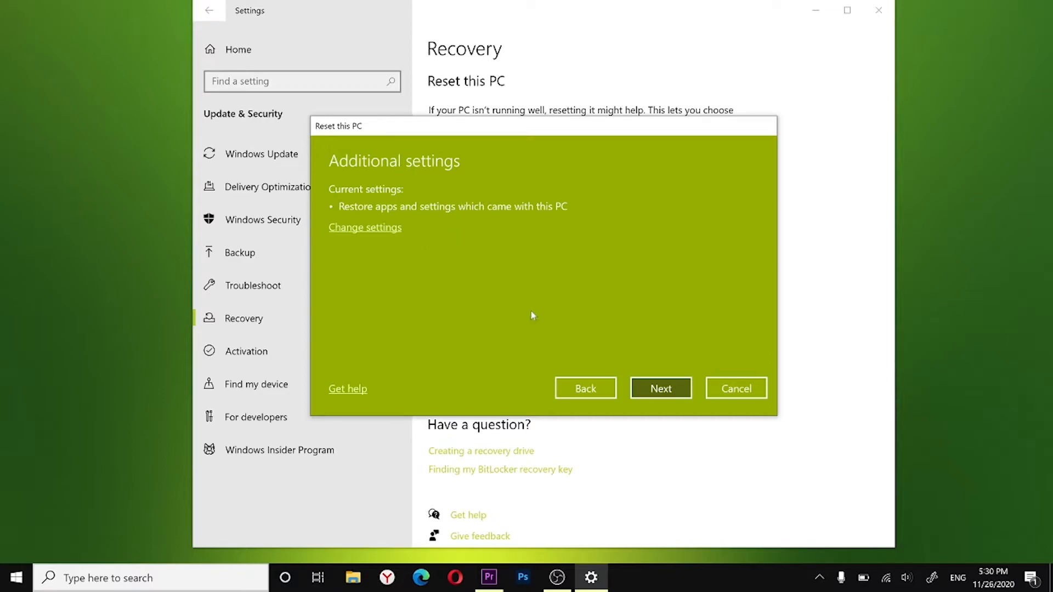
{"action": "left_click", "coordinate": [576, 393]}
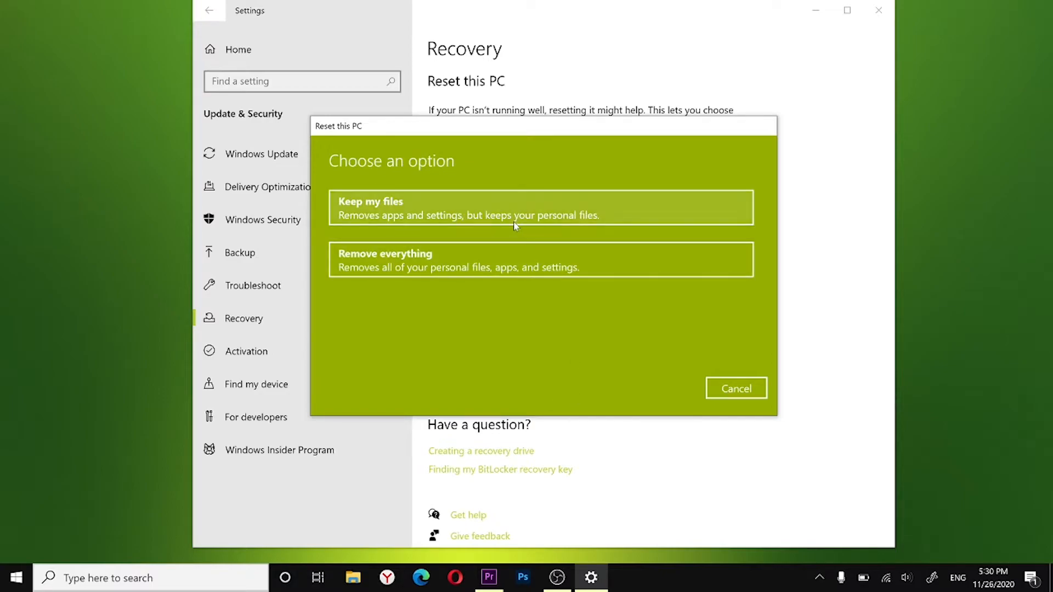
{"action": "left_click", "coordinate": [510, 263]}
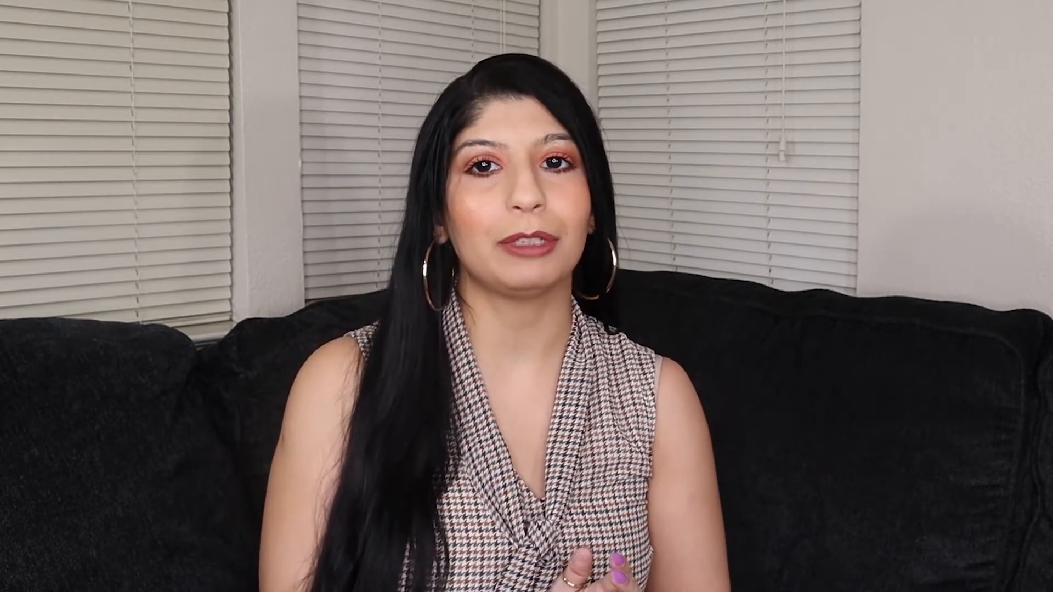
Step: Open the Colors page in the Personalization section of Windows Settings
{"action": "left_click", "coordinate": [17, 578]}
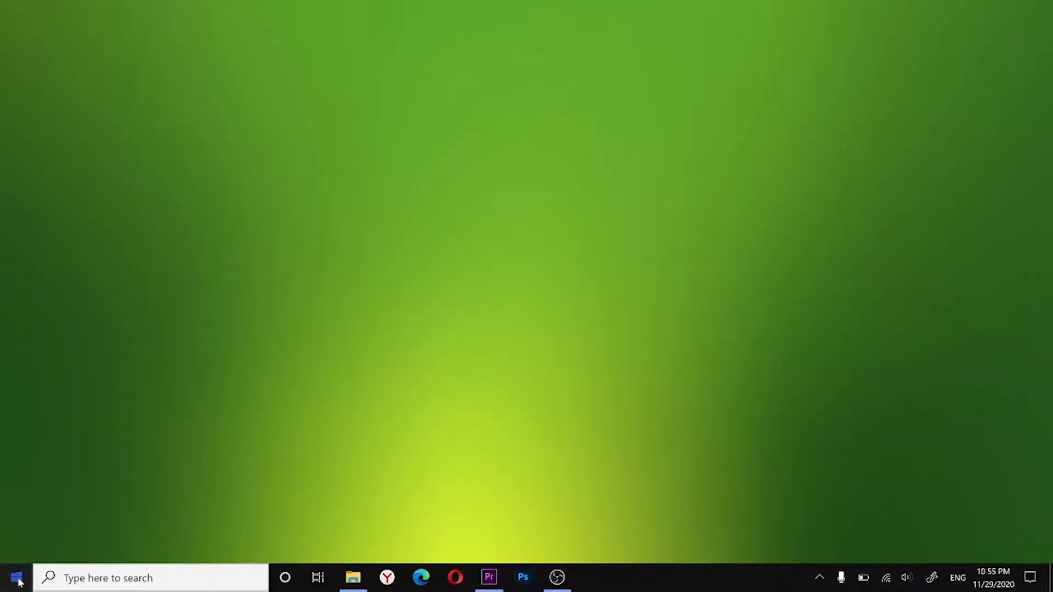
{"action": "left_click", "coordinate": [19, 517]}
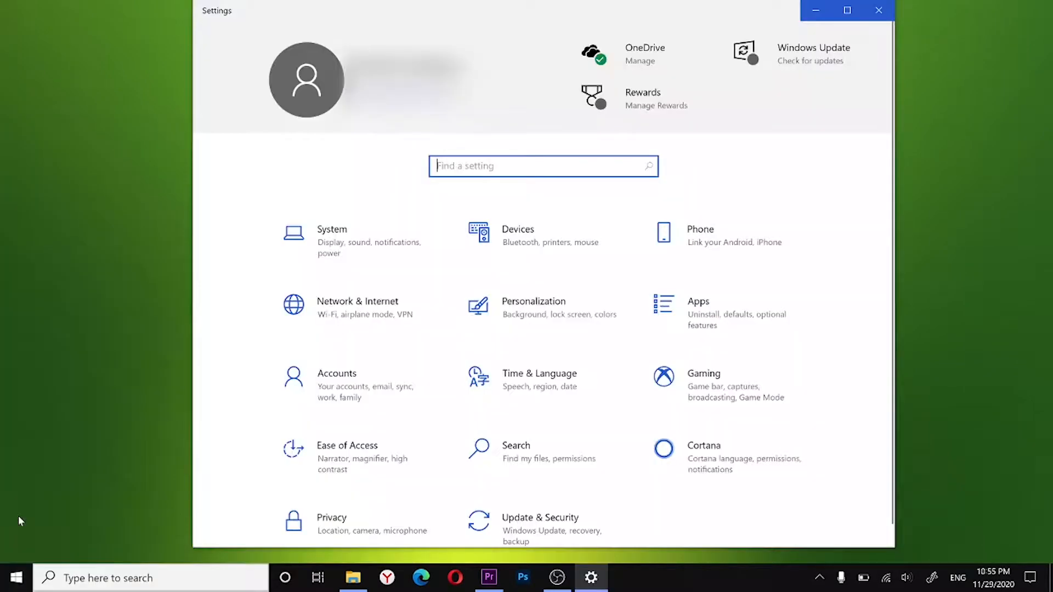
{"action": "left_click", "coordinate": [490, 311]}
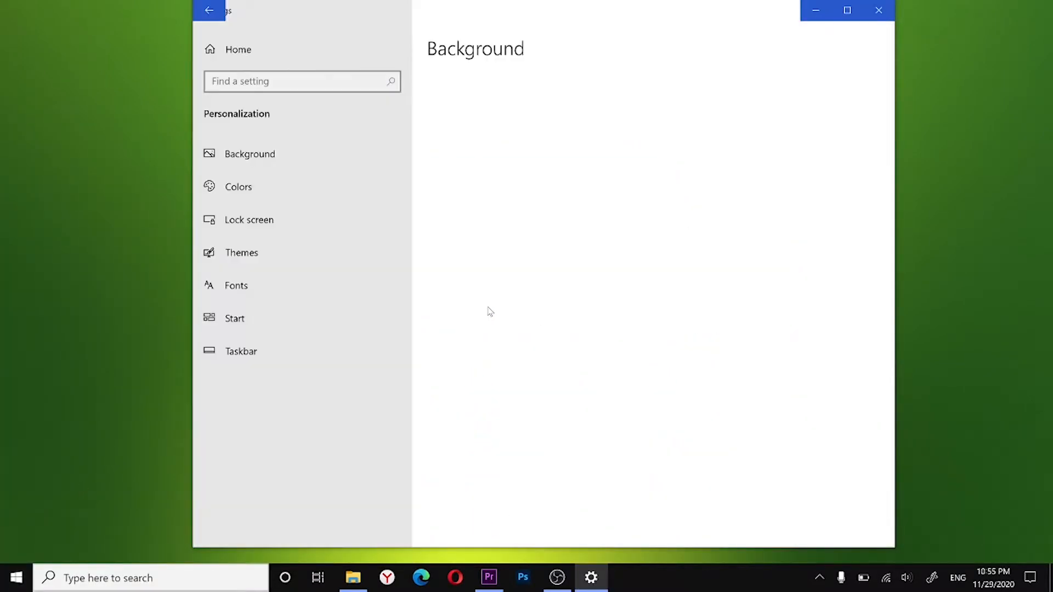
{"action": "left_click", "coordinate": [271, 189]}
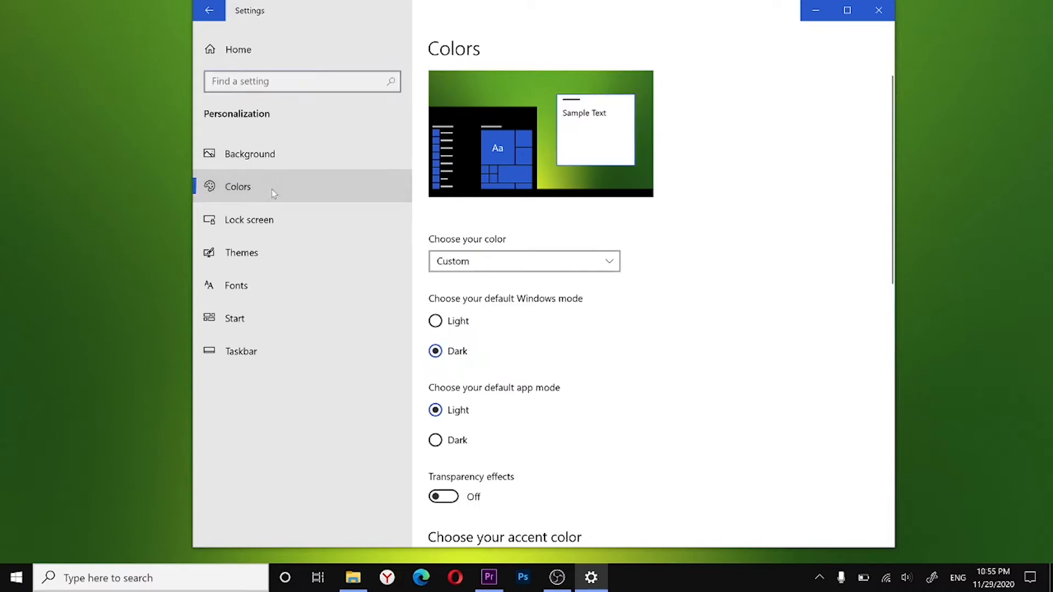
Step: Try the Dark and Light color modes for Windows, and finish by choosing Custom
{"action": "left_click", "coordinate": [603, 260]}
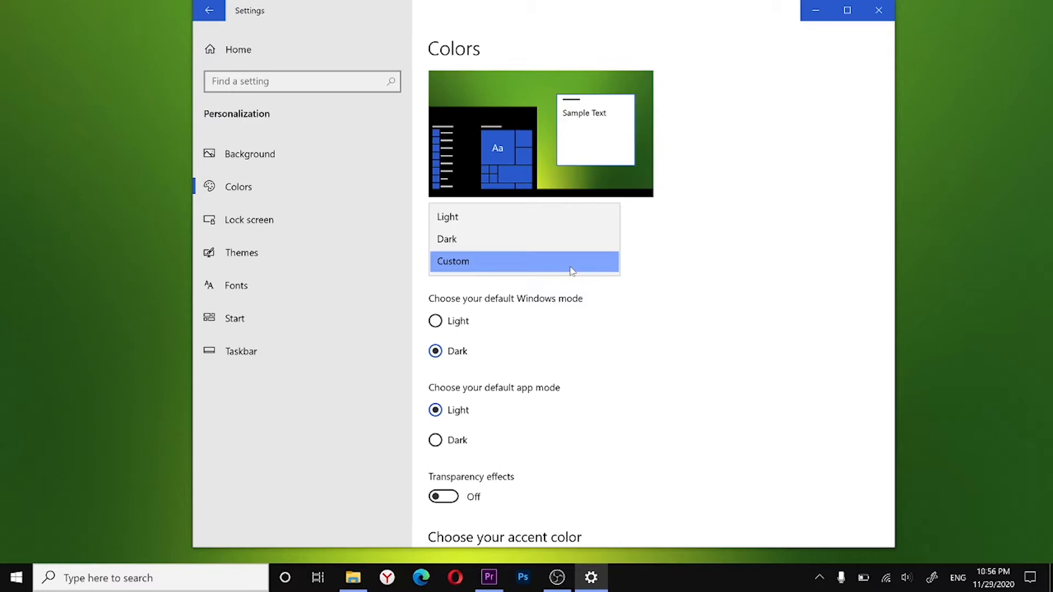
{"action": "left_click", "coordinate": [566, 246]}
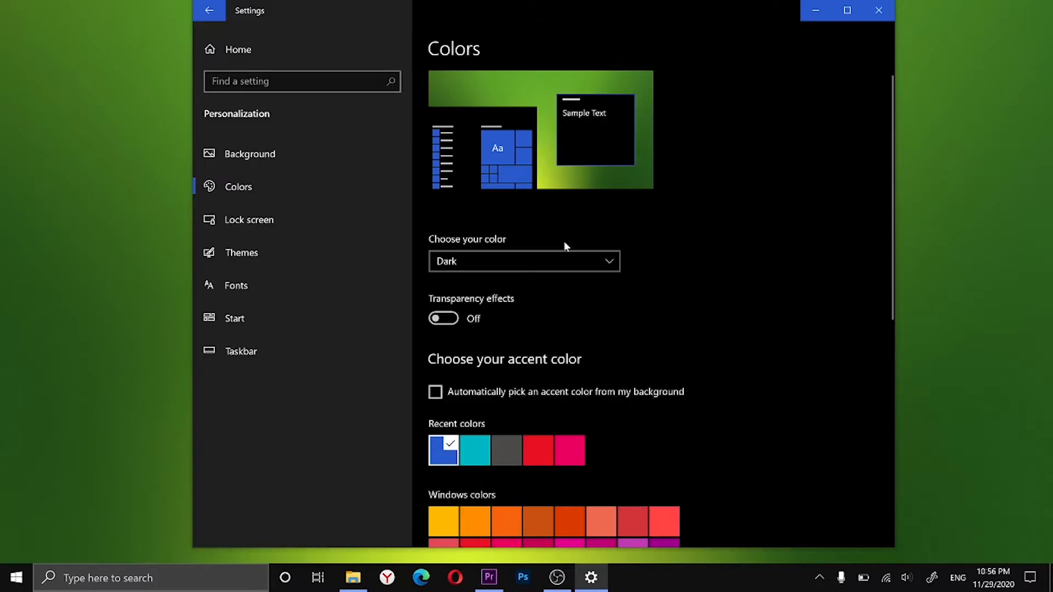
{"action": "left_click", "coordinate": [565, 262]}
{"action": "left_click", "coordinate": [565, 241]}
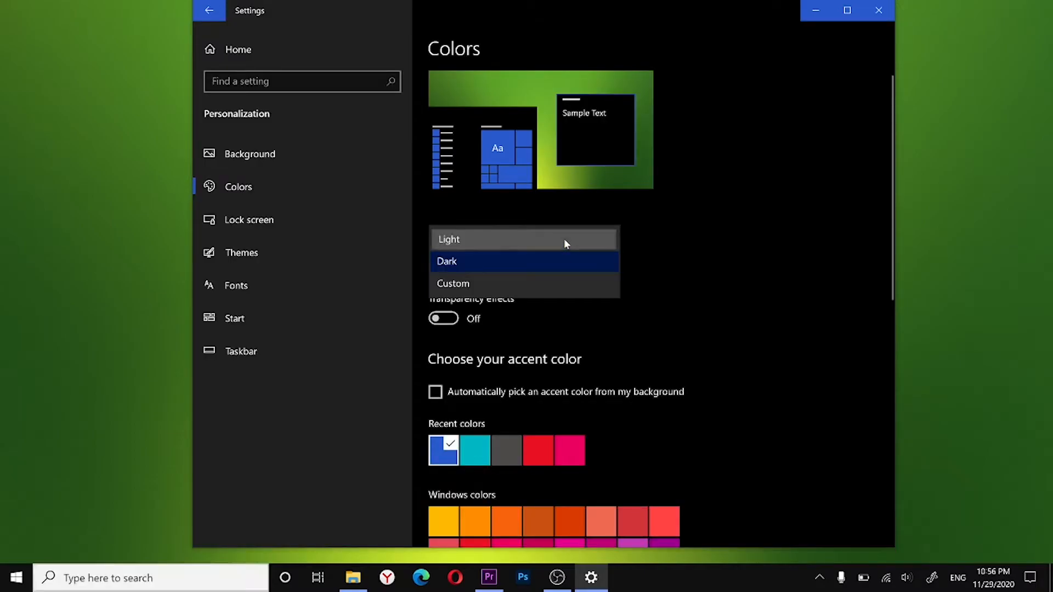
{"action": "left_click", "coordinate": [565, 260]}
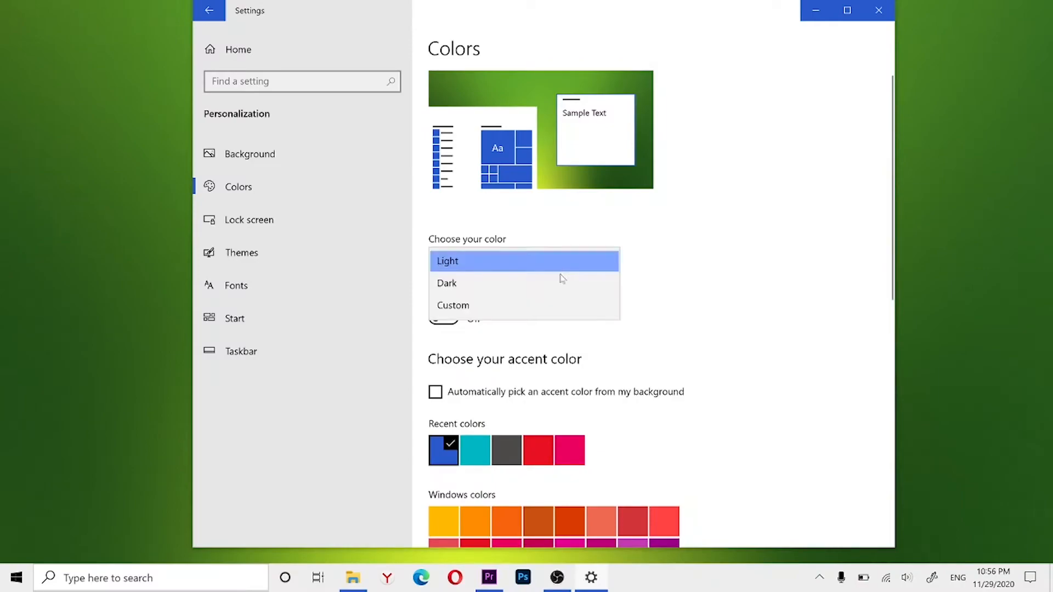
{"action": "left_click", "coordinate": [549, 306]}
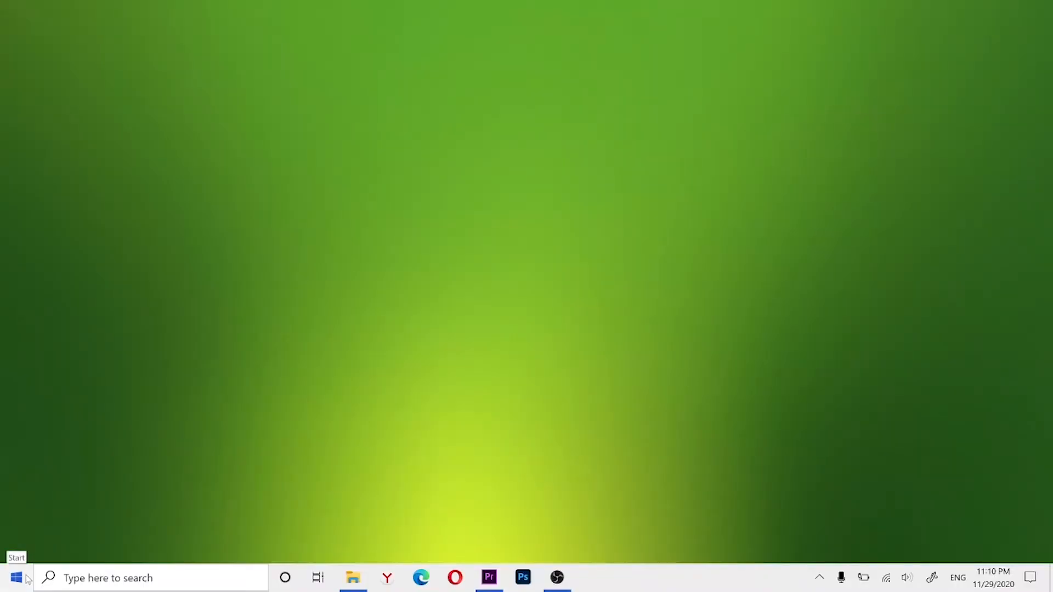
Step: Turn on Night light on the Display page of the System settings
{"action": "left_click", "coordinate": [16, 578]}
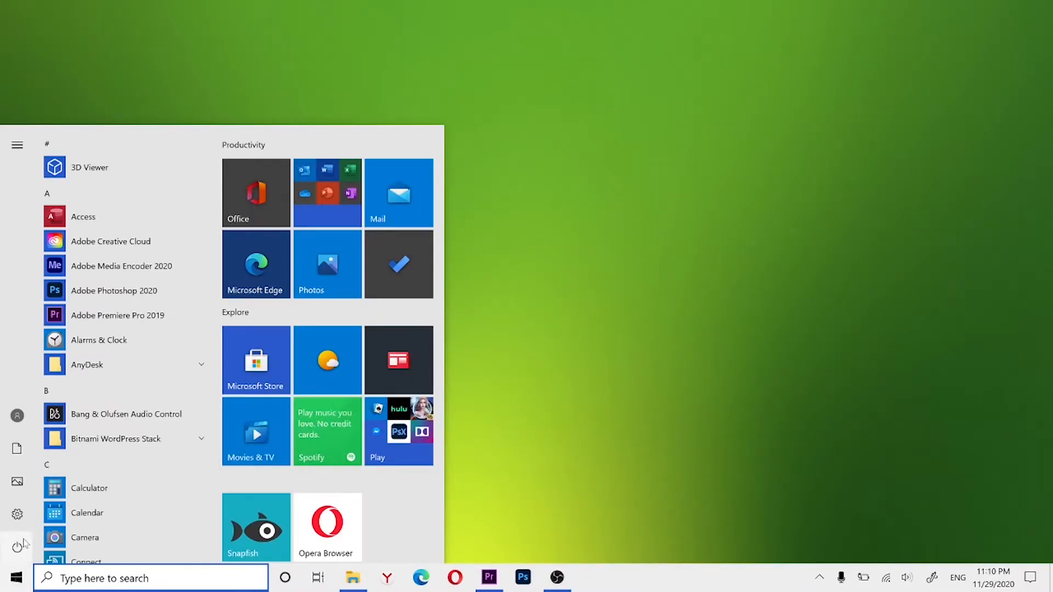
{"action": "left_click", "coordinate": [17, 514]}
{"action": "left_click", "coordinate": [330, 254]}
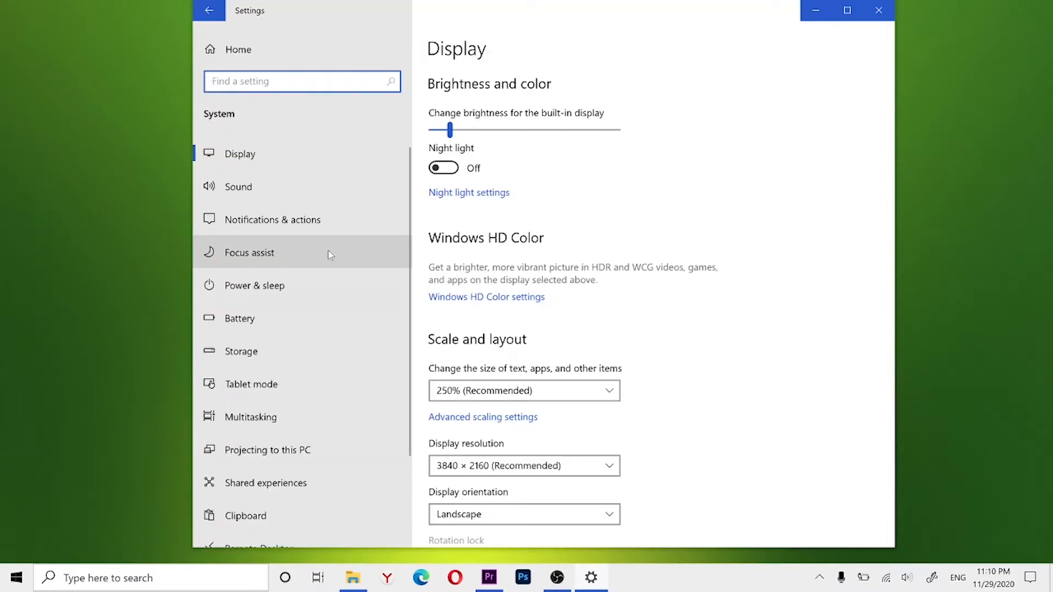
{"action": "left_click", "coordinate": [449, 168]}
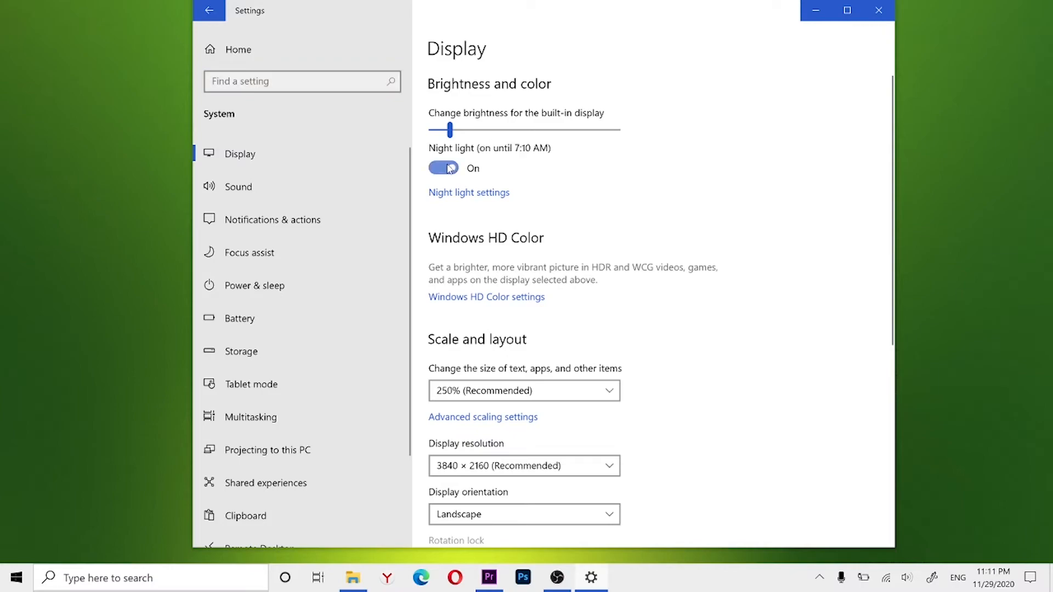
Step: Slightly lower the strength of the warm colors in the Night light settings
{"action": "left_click", "coordinate": [454, 194]}
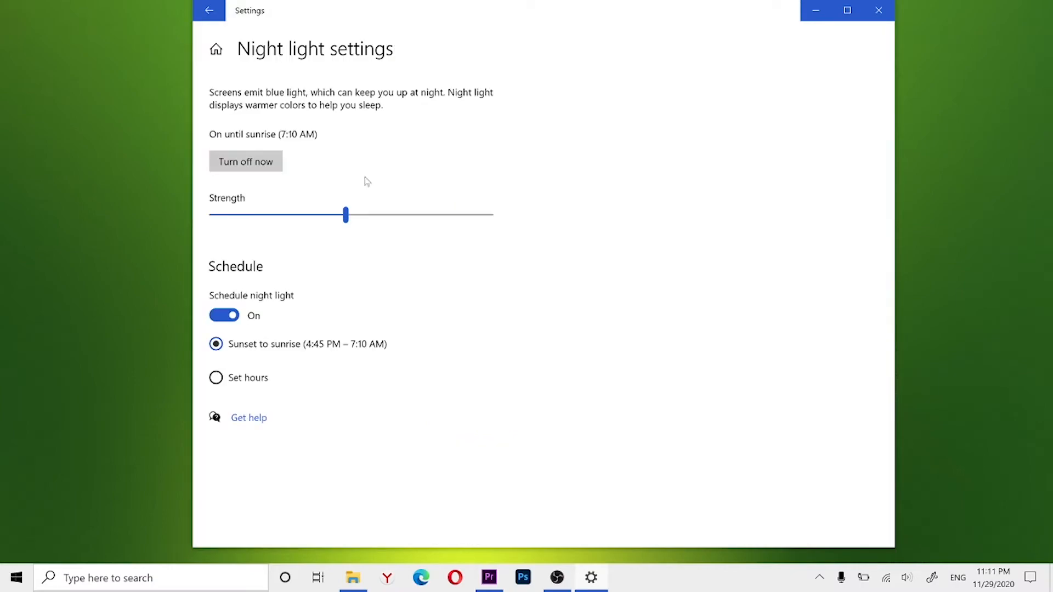
{"action": "mouse_move", "coordinate": [346, 216]}
{"action": "left_mouse_down"}
{"action": "mouse_move", "coordinate": [404, 216]}
{"action": "mouse_move", "coordinate": [337, 217]}
{"action": "left_mouse_up"}
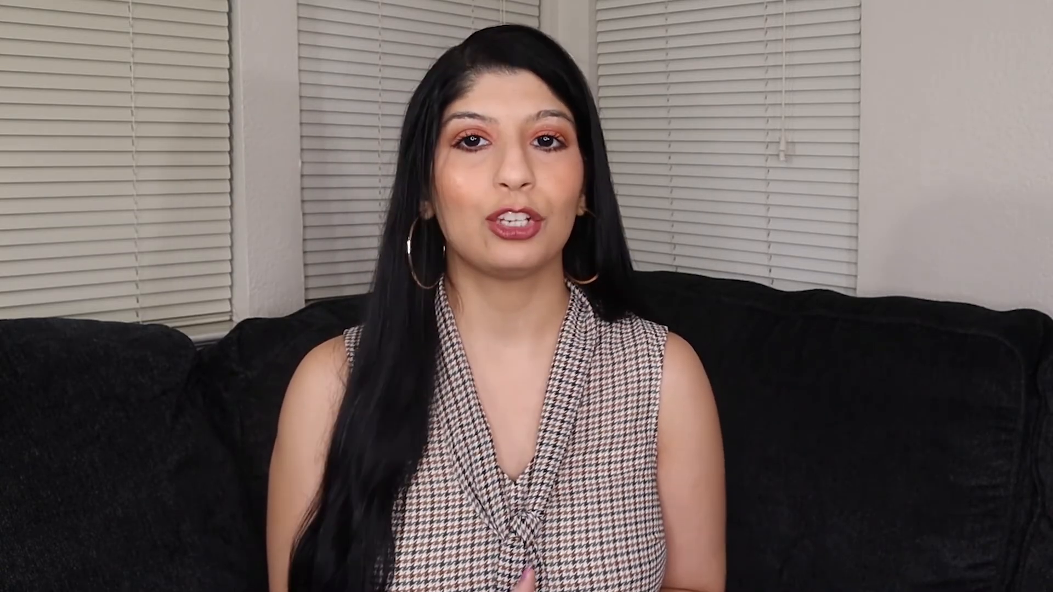
Step: Find Steps Recorder through the Windows search and open it
{"action": "left_click", "coordinate": [90, 576]}
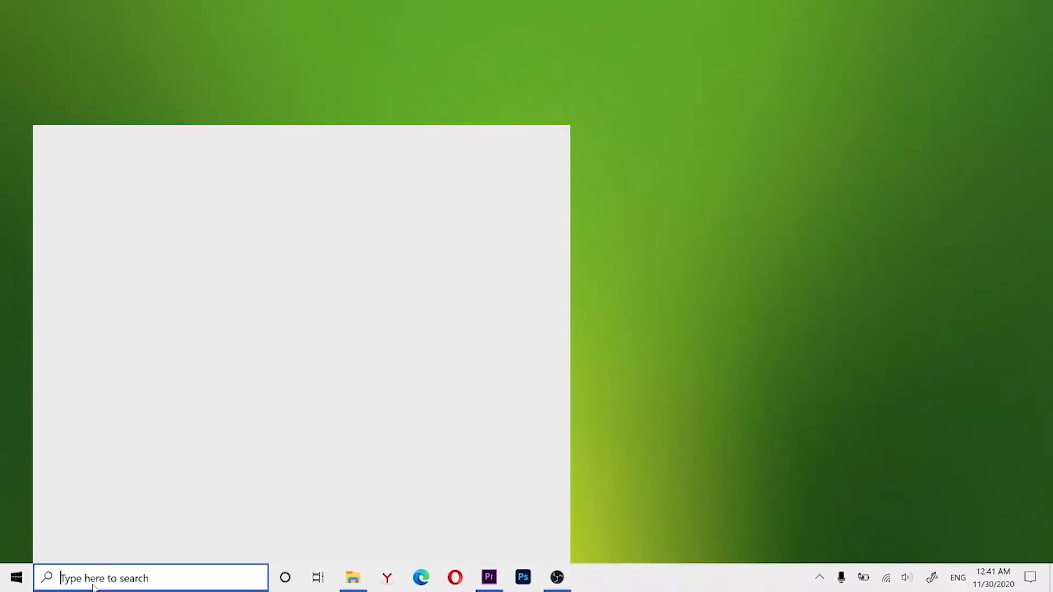
{"action": "type", "text": "steps Recorder"}
{"action": "key", "text": "Return"}
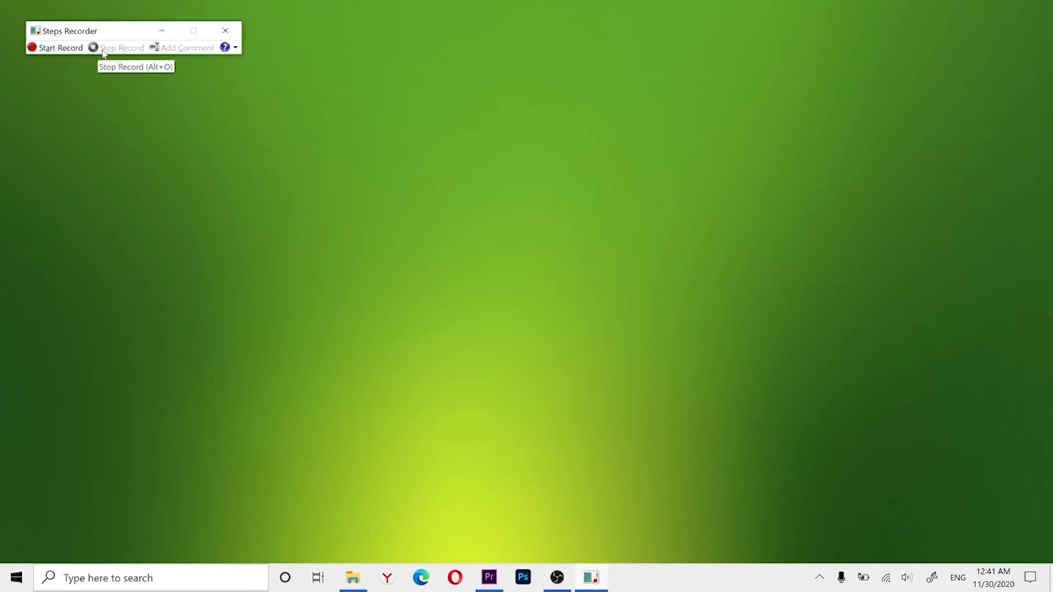
Step: Review the output file and screen capture options in the Steps Recorder settings, and accept them unchanged
{"action": "left_click", "coordinate": [235, 48]}
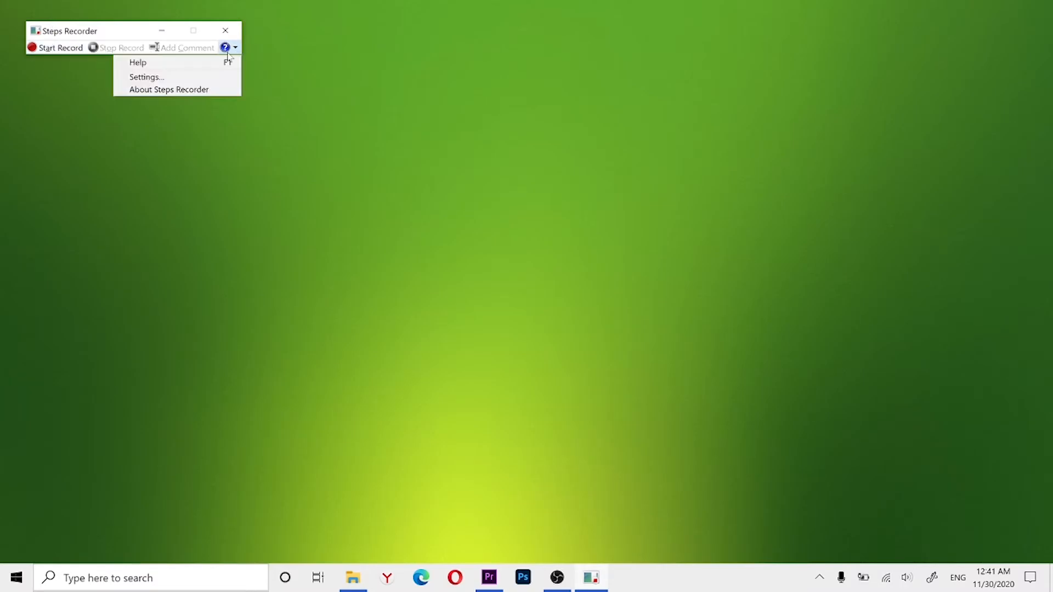
{"action": "left_click", "coordinate": [183, 75]}
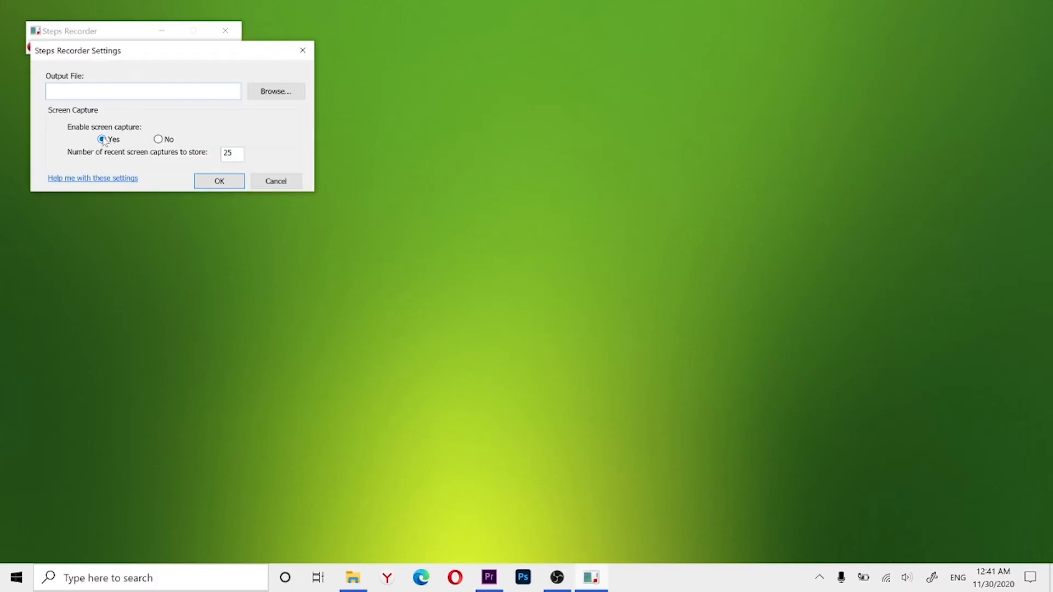
{"action": "left_click", "coordinate": [202, 181]}
Step: Make a steps recording of opening Temporary files from the Storage page in Windows Settings and closing Settings, and stop the recording
{"action": "left_click", "coordinate": [37, 51]}
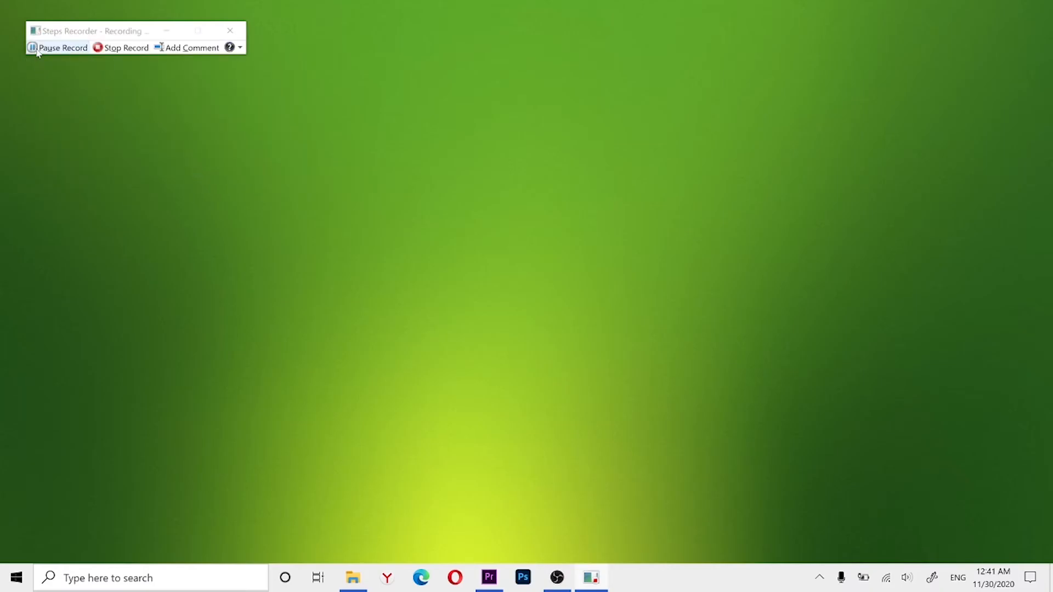
{"action": "key", "text": "super+i"}
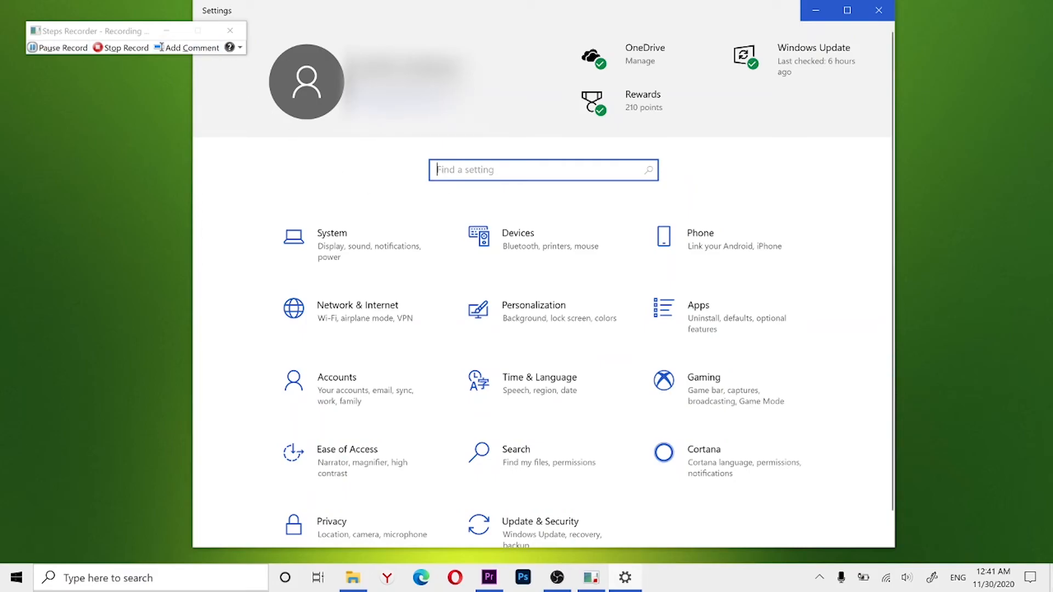
{"action": "type", "text": "sto"}
{"action": "left_click", "coordinate": [472, 195]}
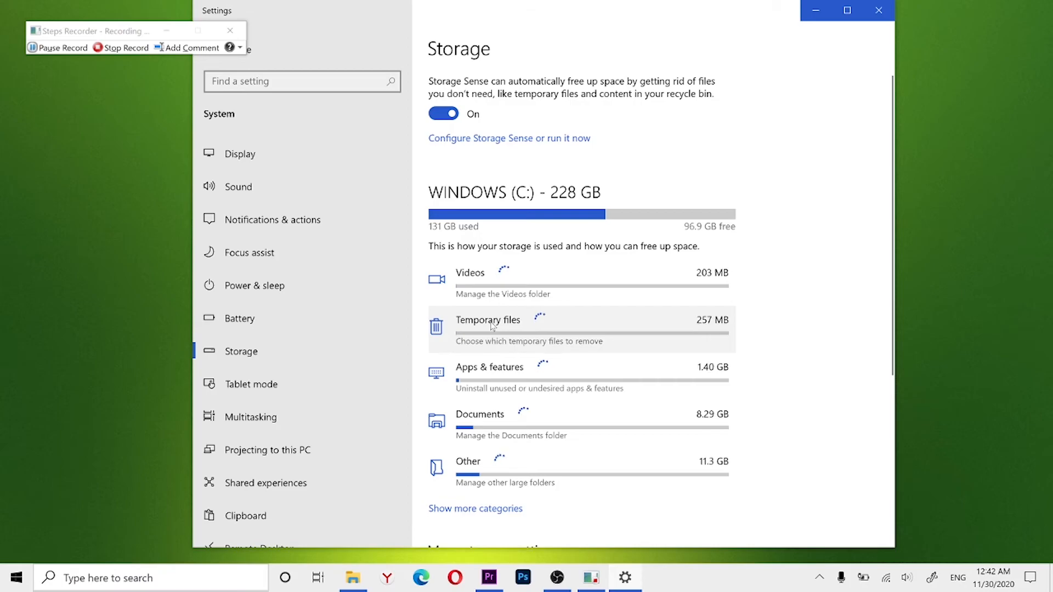
{"action": "left_click", "coordinate": [492, 325]}
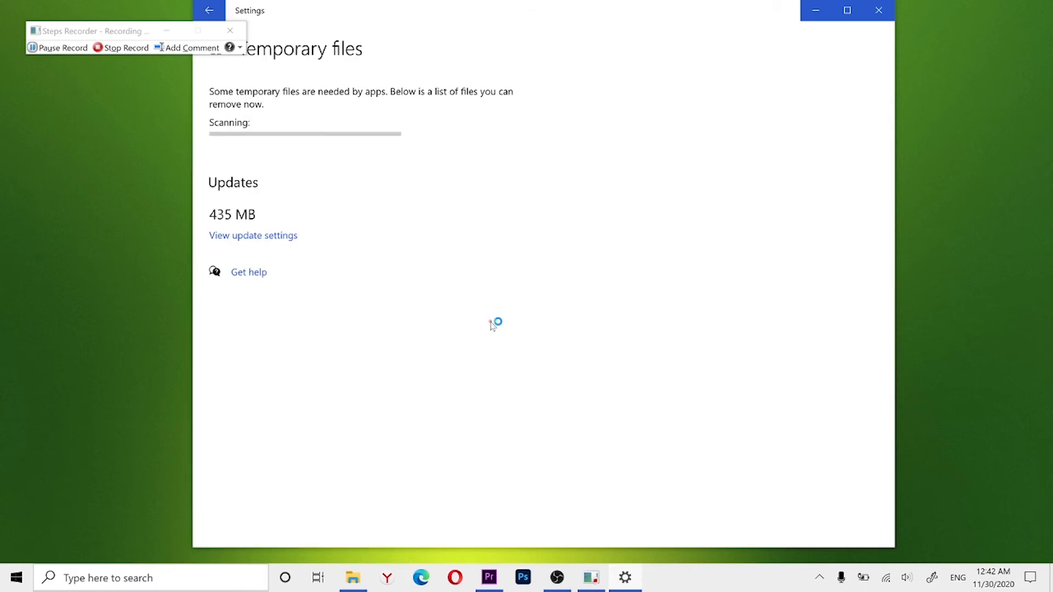
{"action": "left_click", "coordinate": [881, 9]}
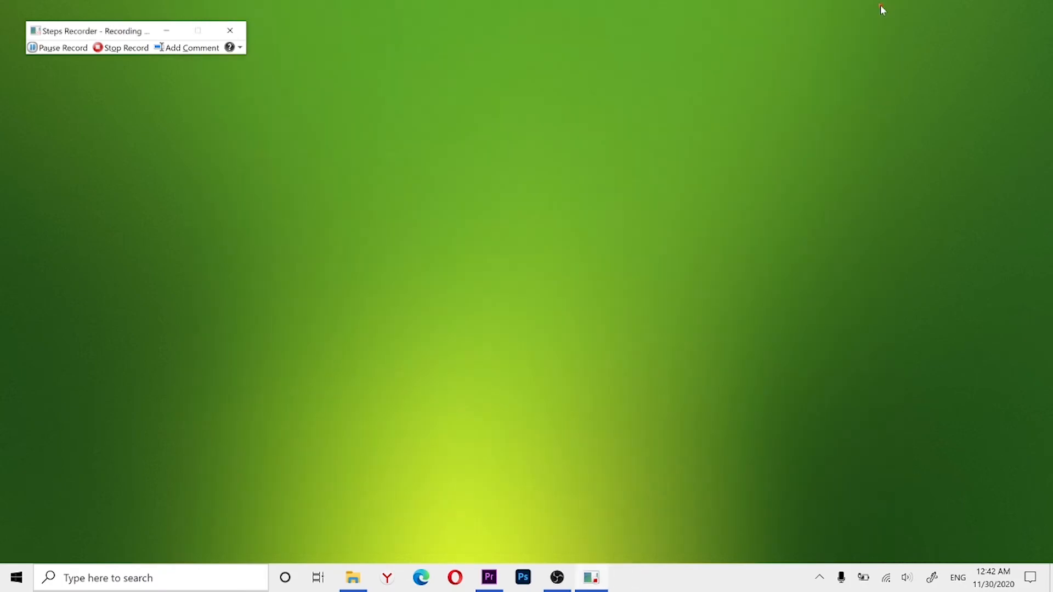
{"action": "left_click", "coordinate": [103, 47]}
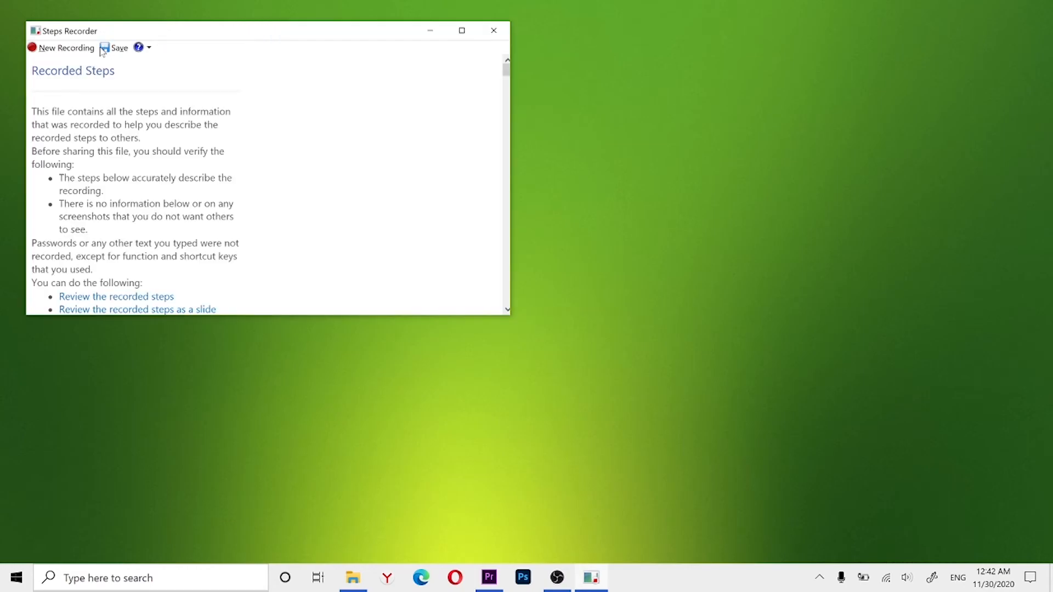